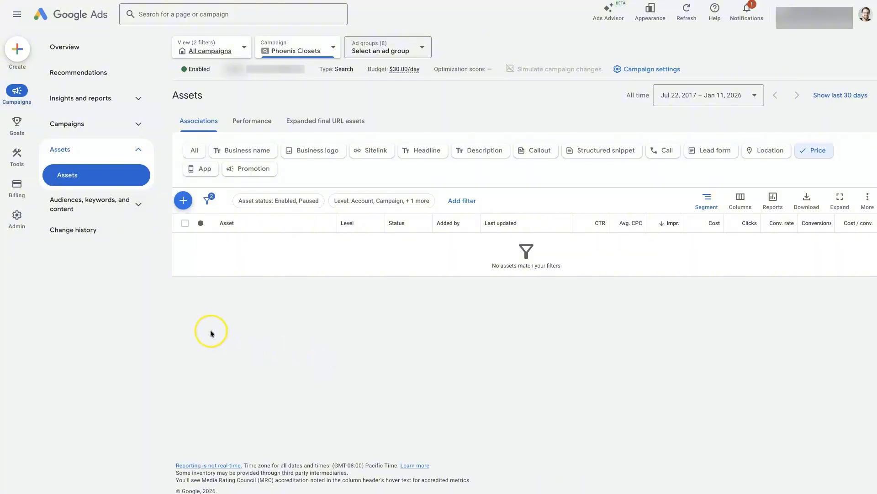
Start adding a new price asset to the Phoenix Closets campaign from its Price assets list.
click(61, 148)
click(66, 149)
click(78, 174)
click(823, 155)
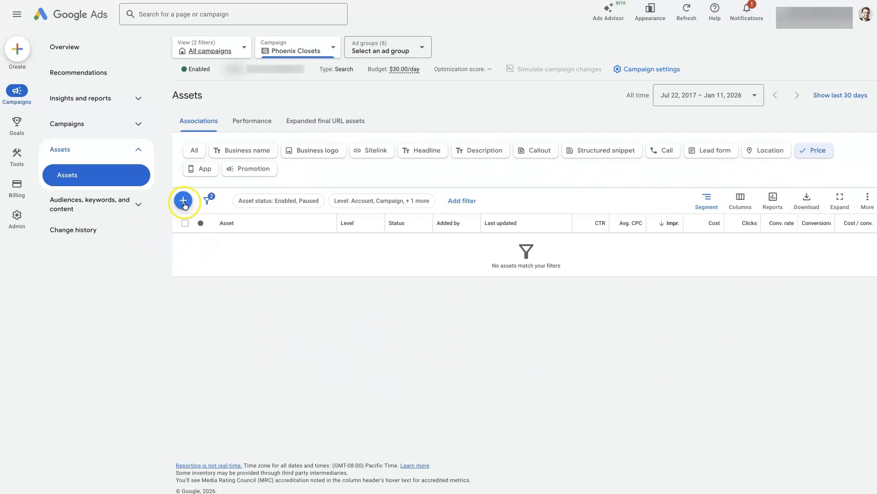
click(183, 200)
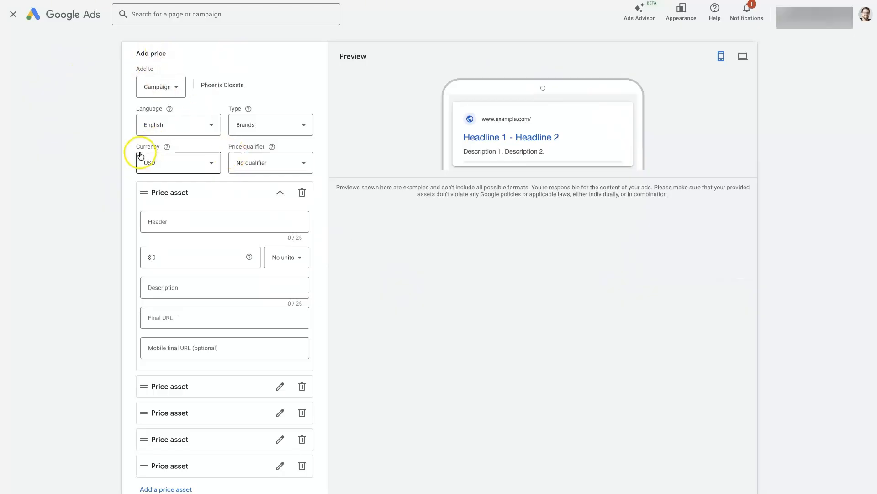
click(157, 87)
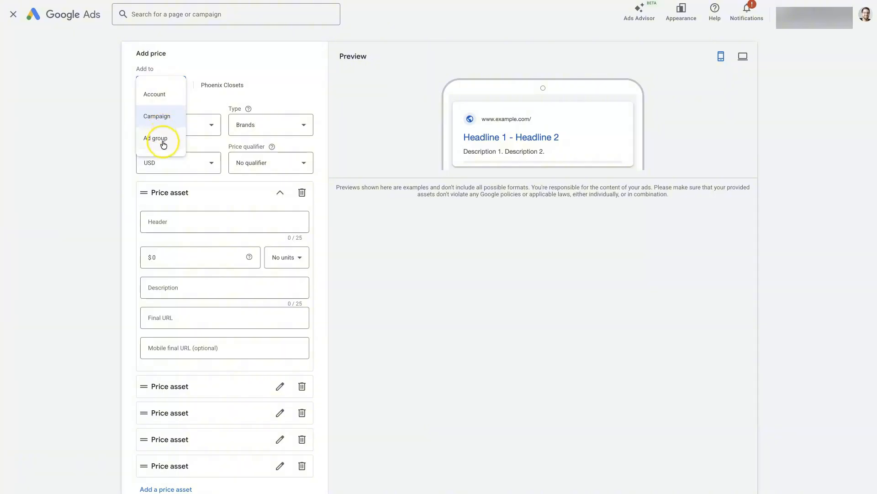
click(156, 96)
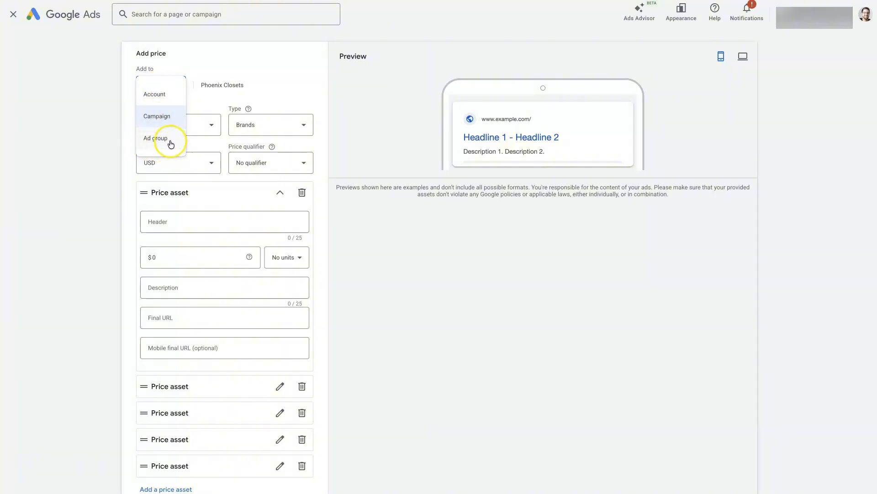
click(268, 80)
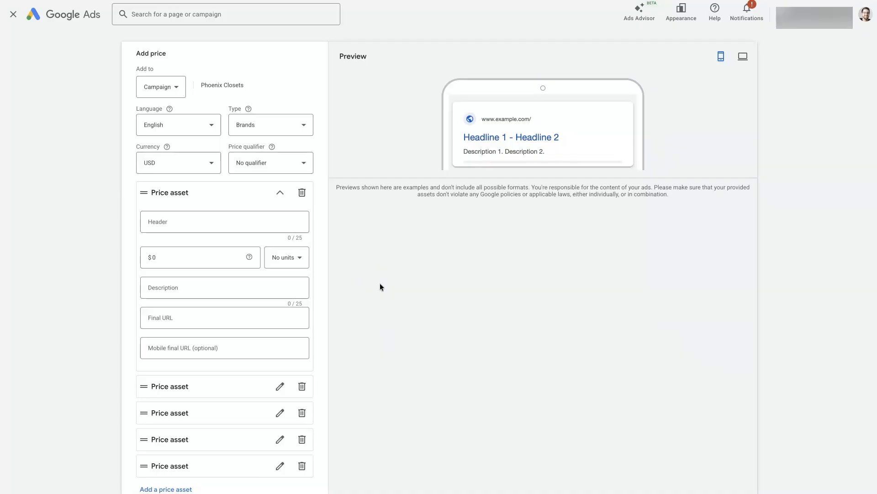
click(159, 87)
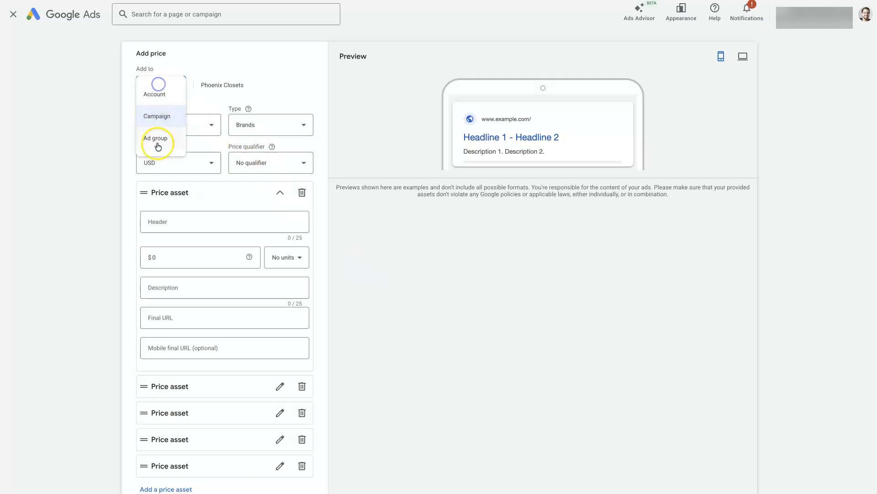
click(297, 76)
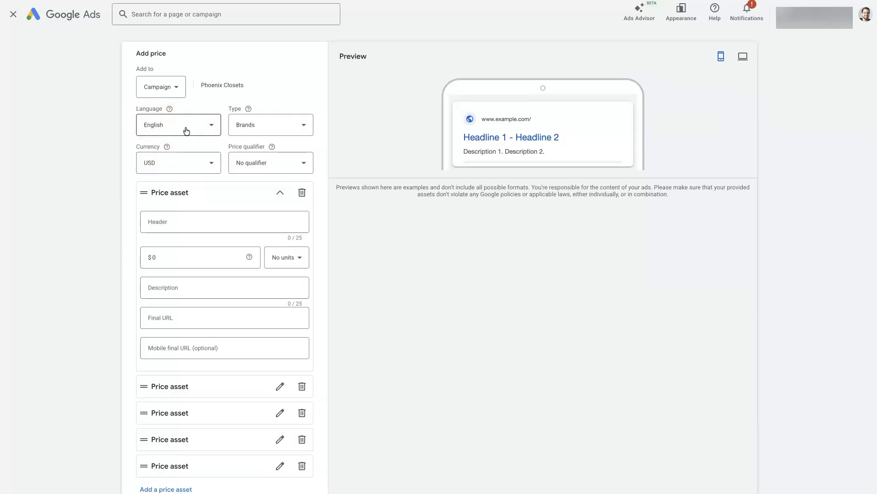
Set the price asset's type to Services and its price qualifier to Average.
click(286, 130)
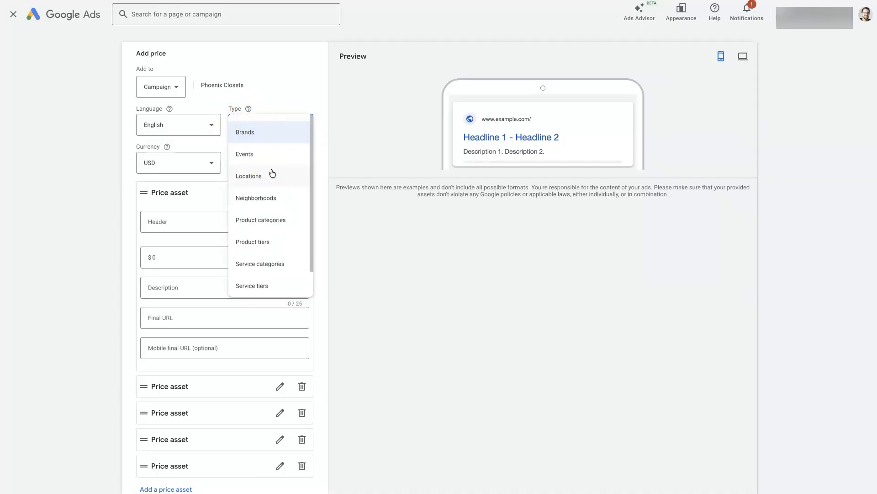
scroll(272, 183, down, 1)
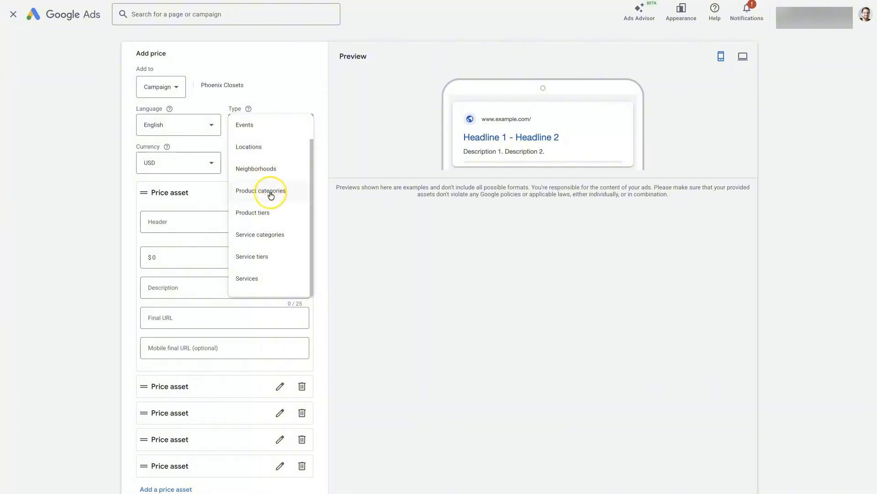
scroll(269, 219, up, 1)
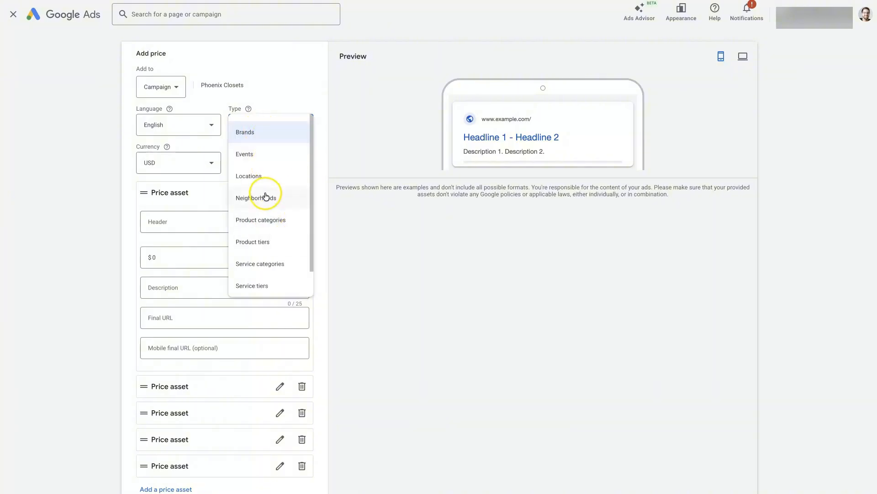
scroll(266, 196, down, 1)
scroll(263, 192, up, 1)
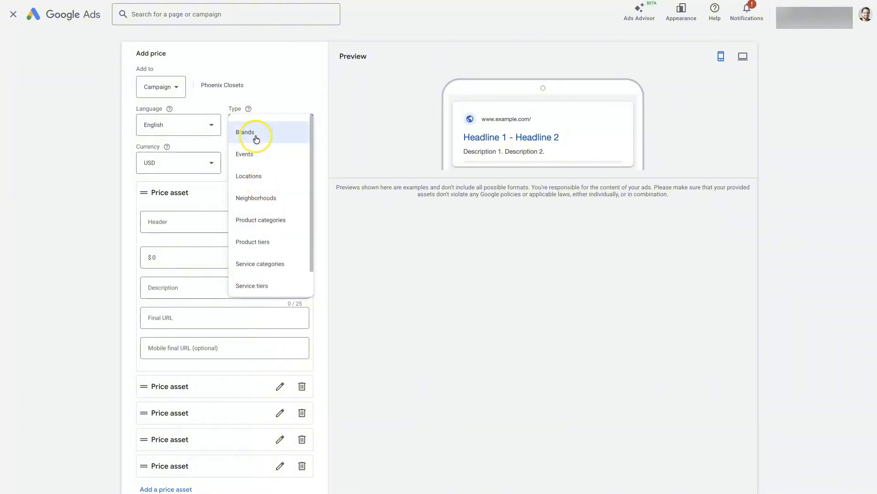
scroll(256, 138, down, 1)
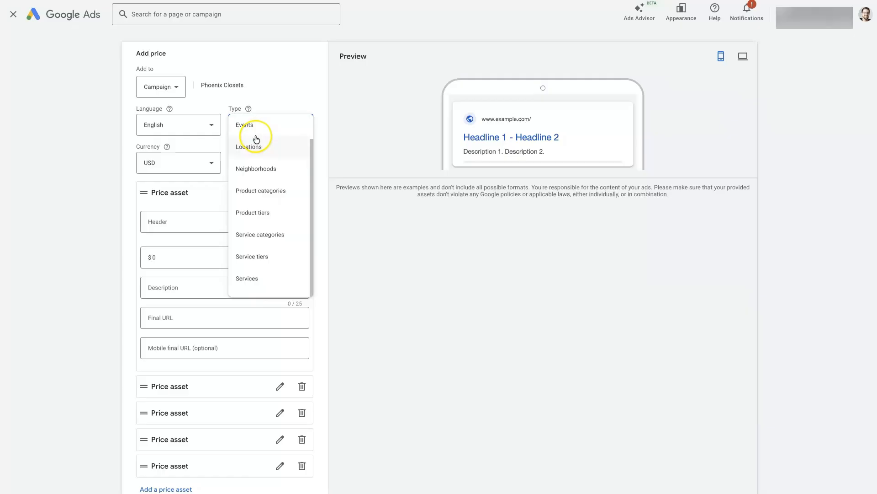
click(251, 279)
click(365, 273)
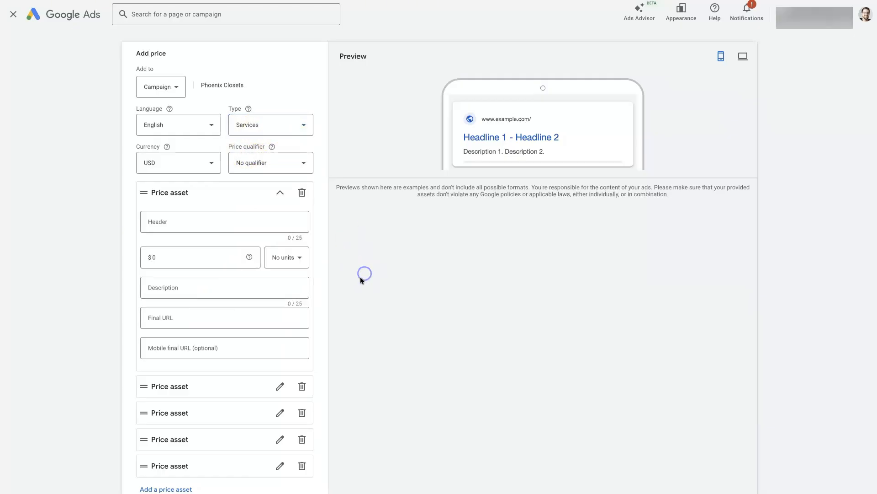
click(273, 163)
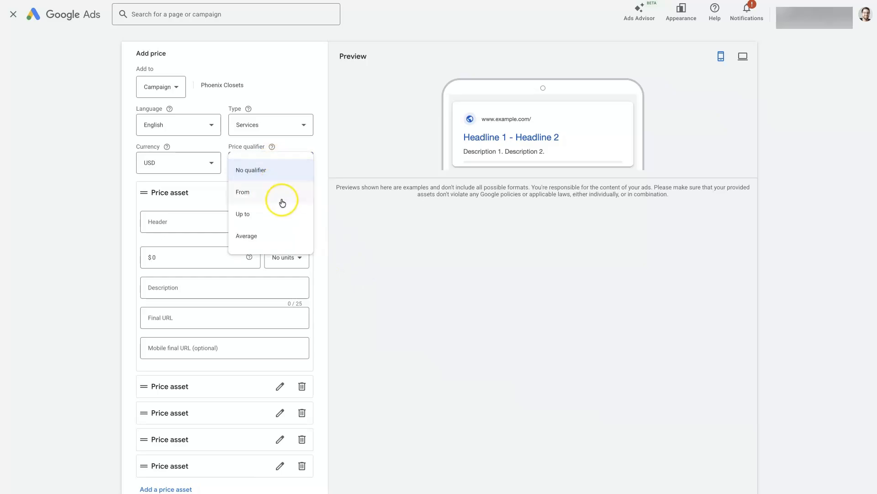
click(263, 239)
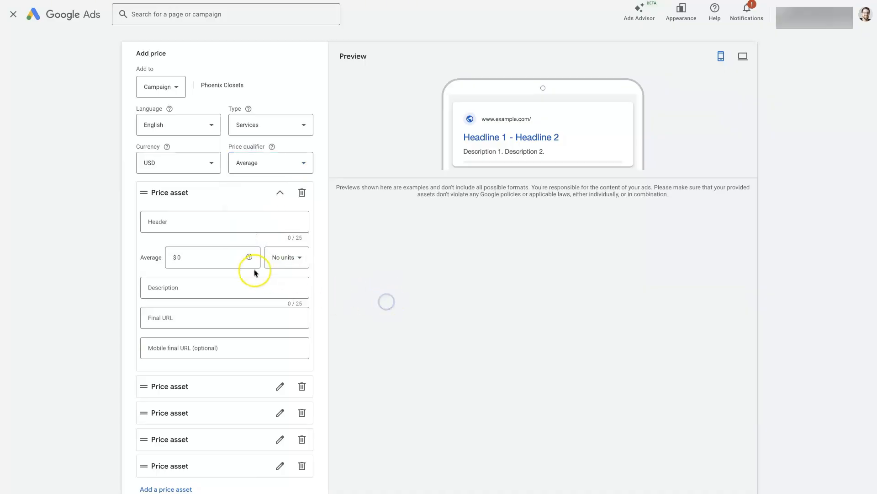
Give the first price asset the header "SEO Service" and an average price of $5,000.
click(176, 218)
text(S)
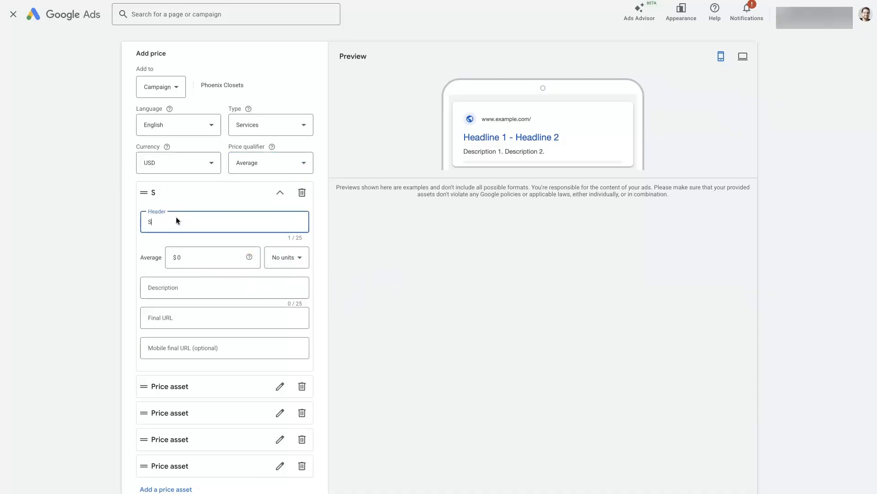
text(EO Service)
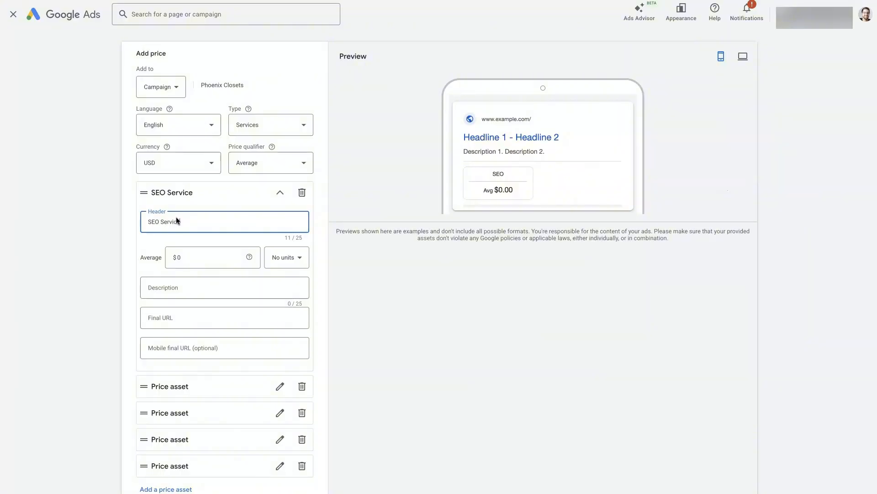
click(193, 257)
drag(185, 256, 145, 253)
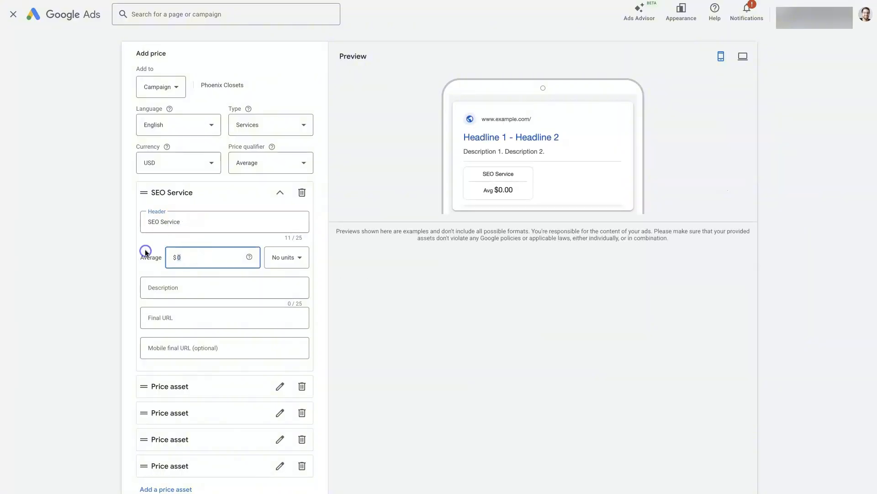
text(5000)
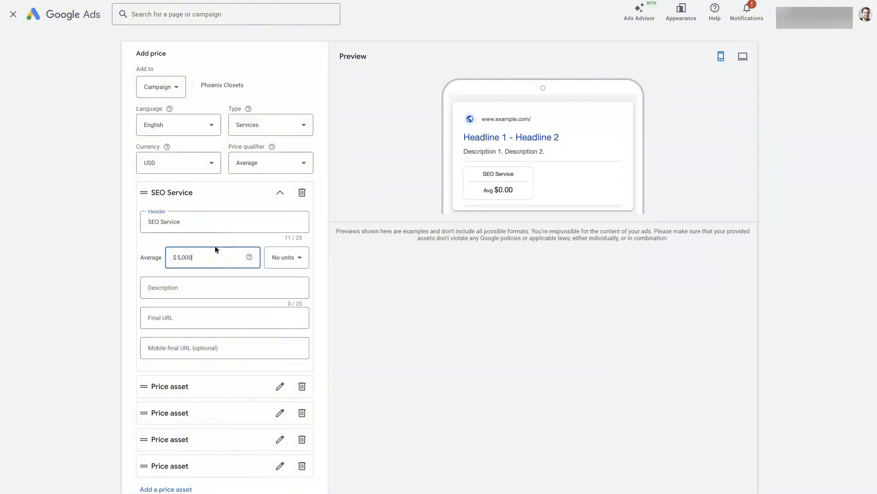
Replace the first price asset's header with "Law Service" and its average price with $100.
drag(180, 257, 169, 254)
double_click(180, 255)
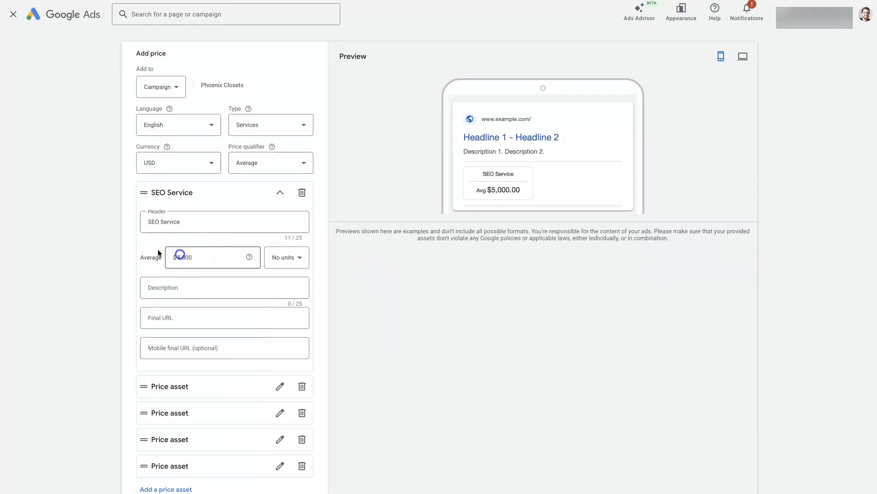
key(BackSpace)
click(209, 224)
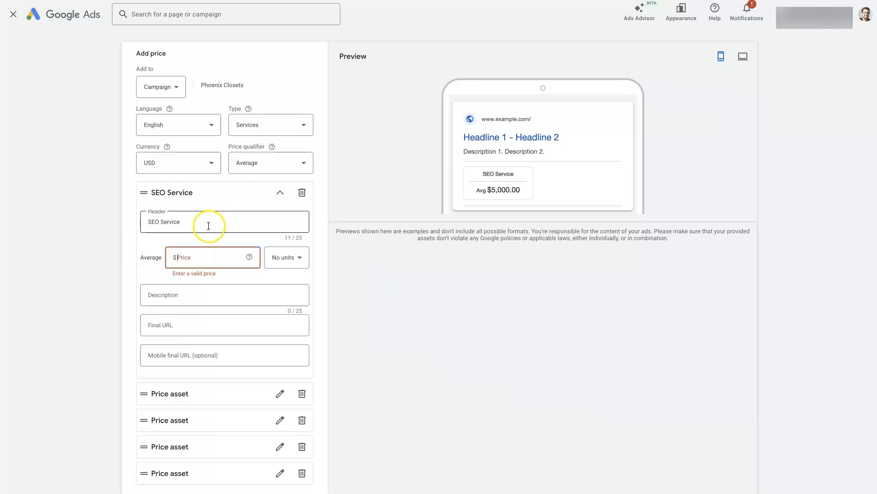
drag(183, 218, 106, 213)
text(Law)
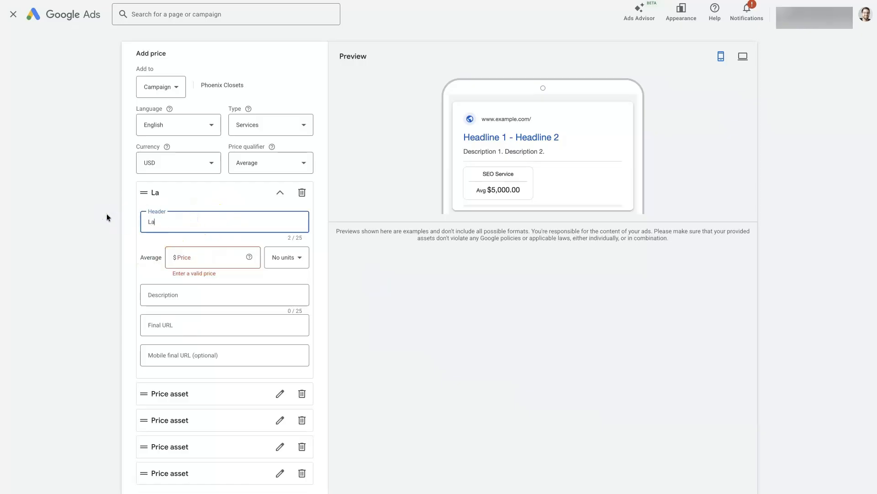
text( Service)
click(206, 259)
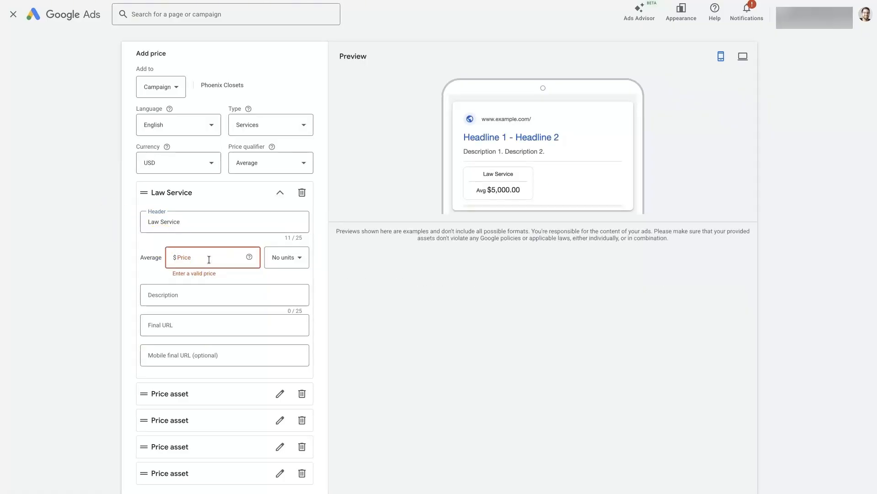
text(100)
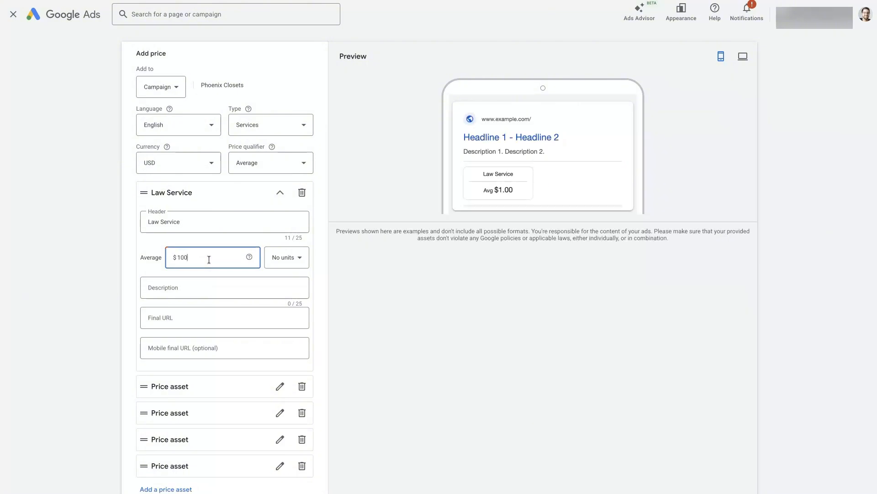
Set the first price asset's billing unit to Per month.
click(287, 255)
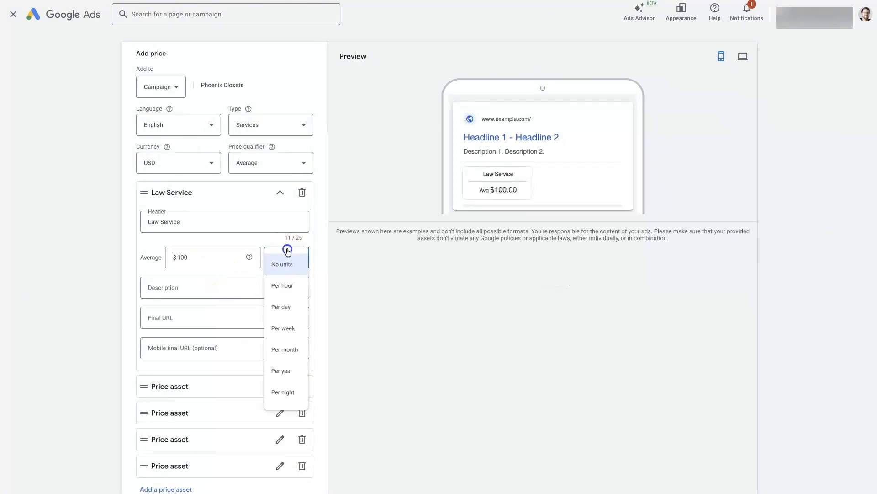
click(298, 352)
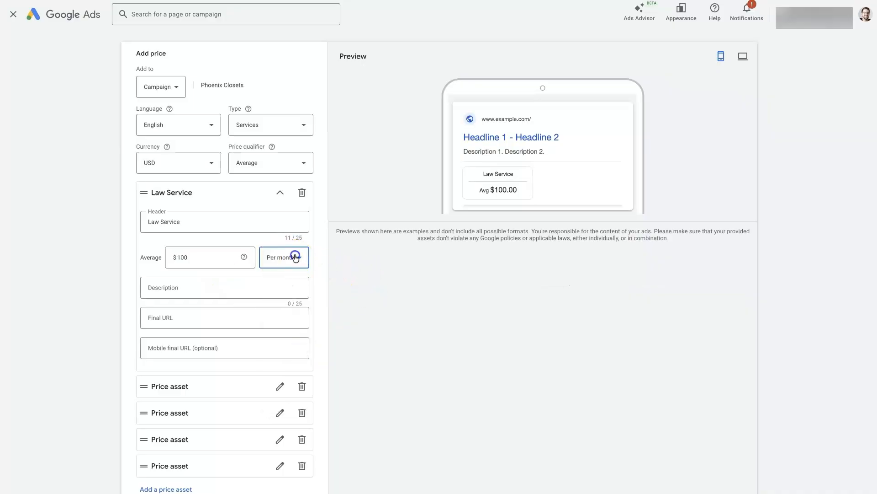
click(295, 258)
click(288, 329)
click(352, 303)
click(288, 254)
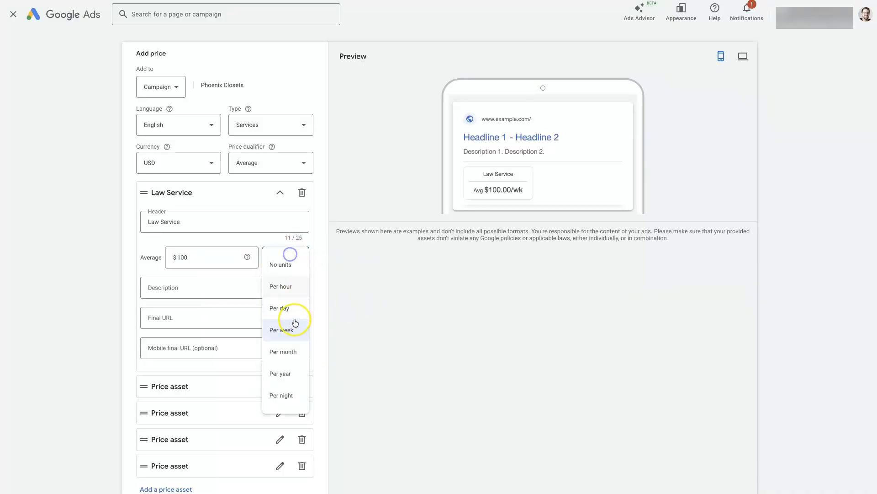
click(296, 352)
click(365, 306)
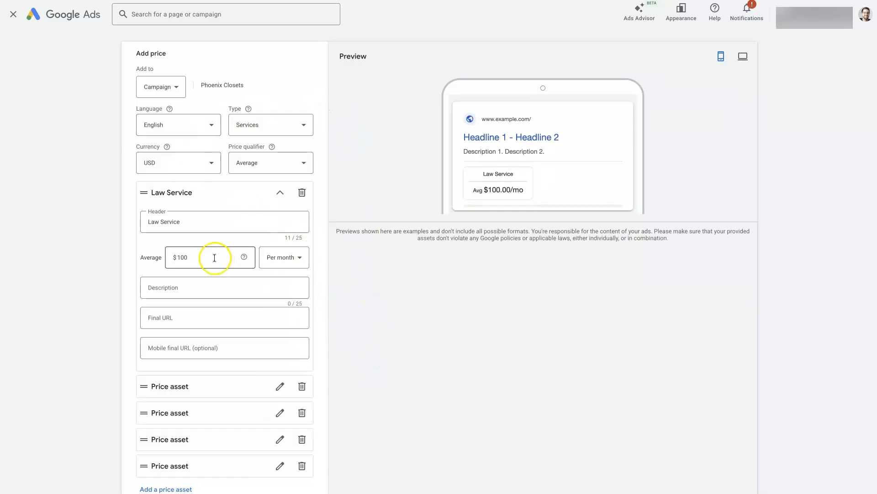
Set the first price asset's average price to $200.
drag(180, 256, 178, 256)
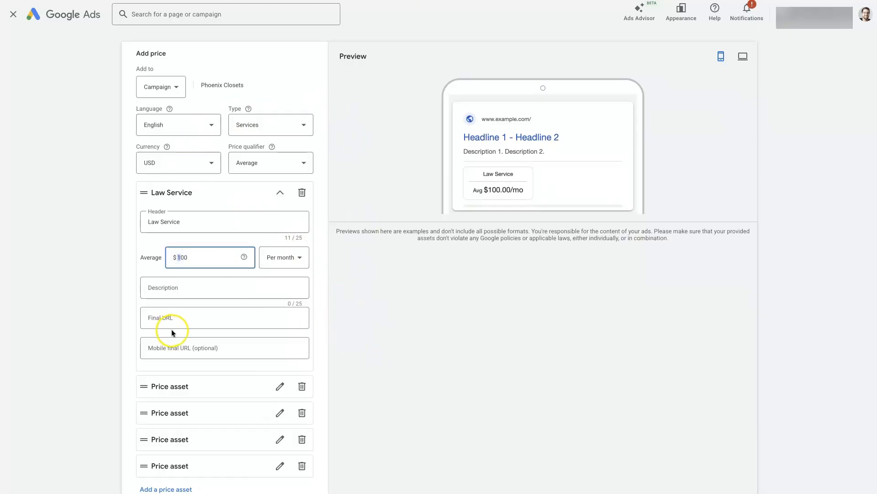
text(2)
click(357, 302)
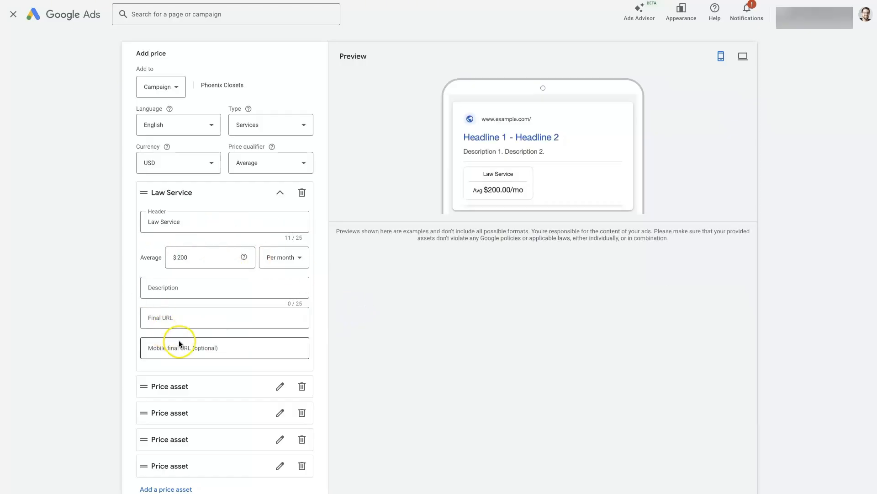
Correct the first price asset's header to "Lawn Service" and set its average price to $100.
scroll(180, 344, down, 1)
click(159, 169)
text(n)
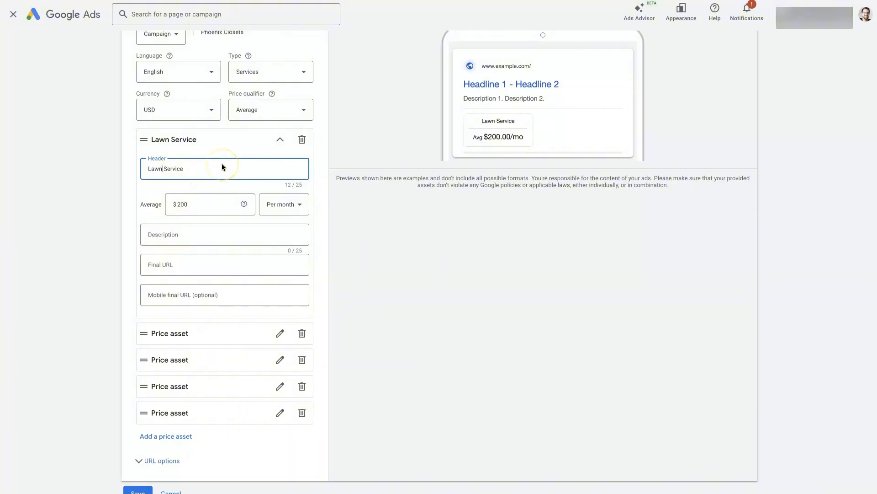
double_click(180, 204)
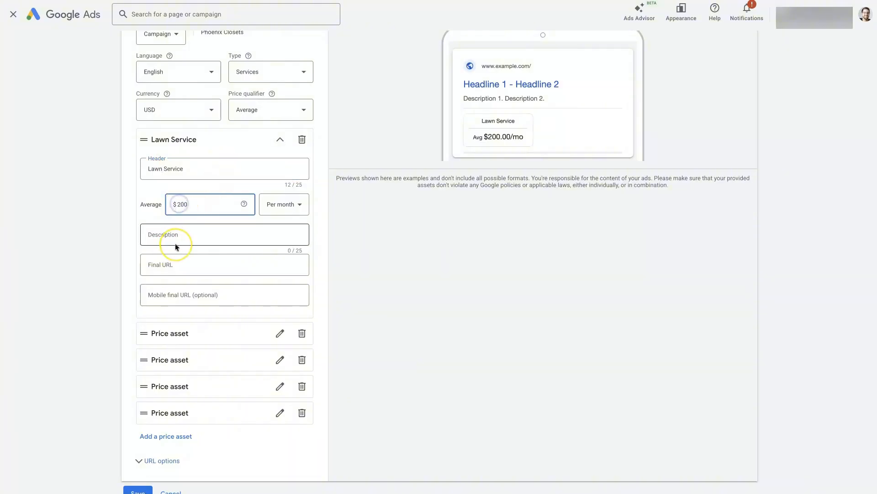
text(100)
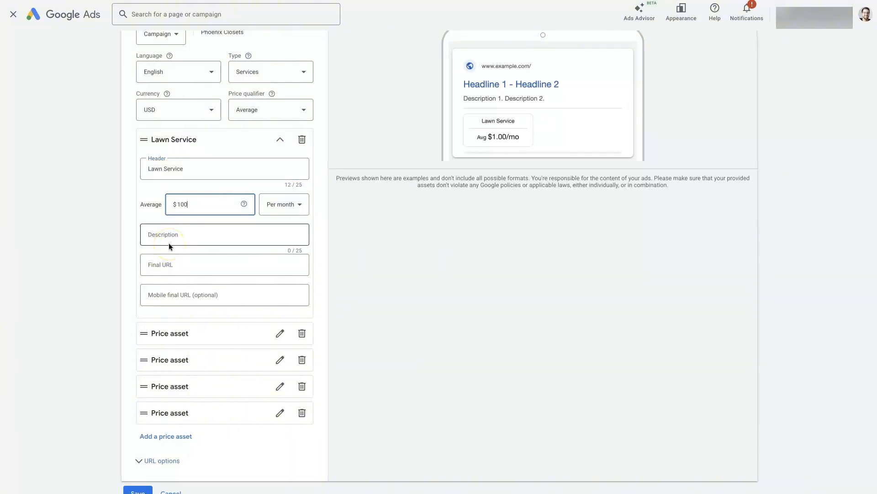
Expand the second and third price assets for editing.
click(187, 336)
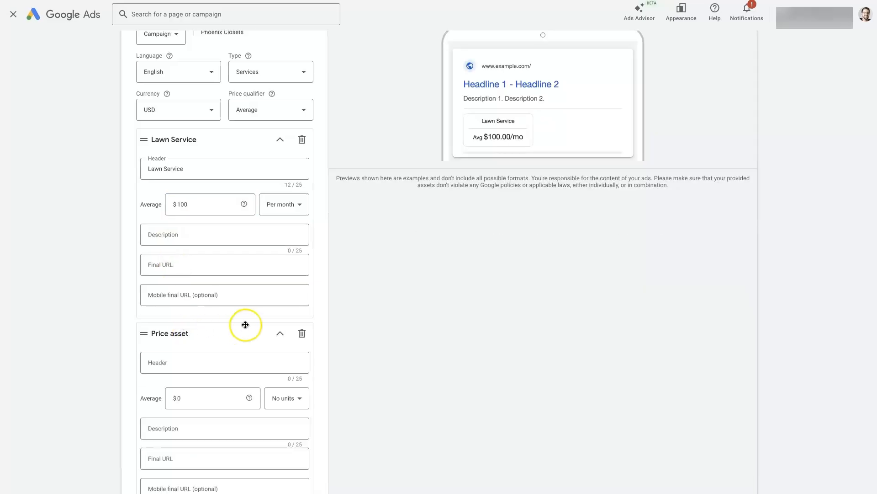
scroll(245, 323, down, 1)
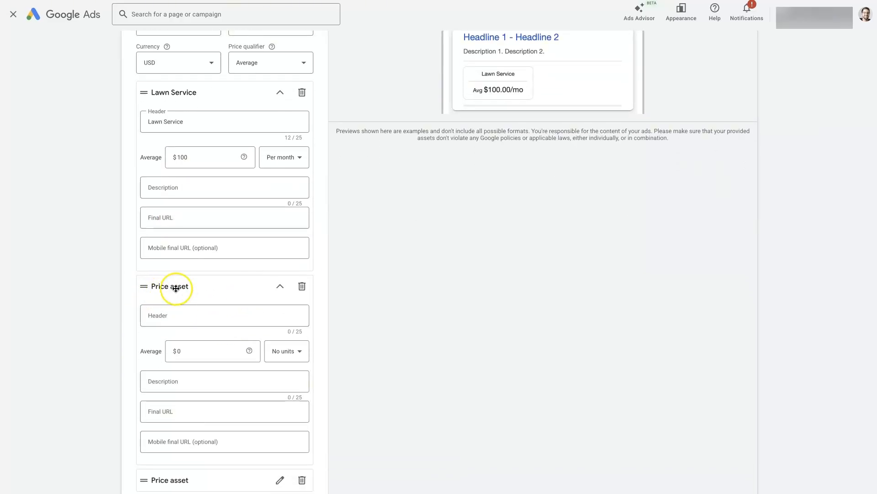
scroll(192, 301, down, 3)
scroll(200, 297, up, 5)
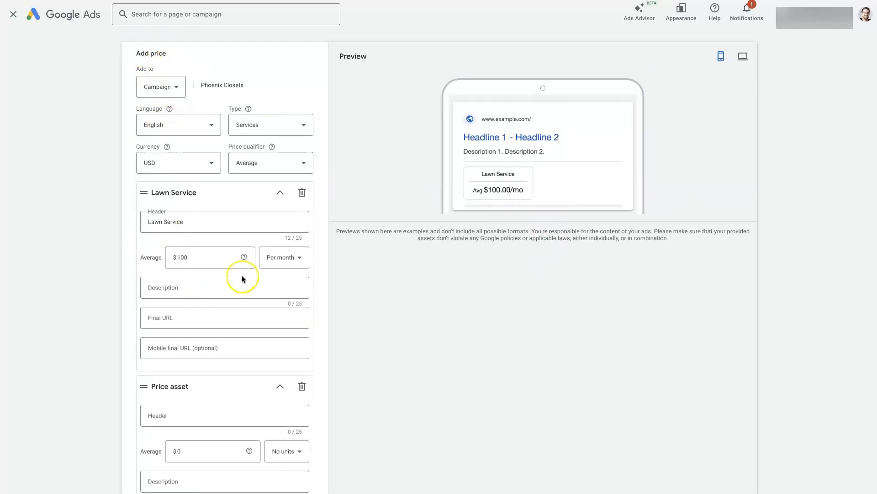
click(226, 262)
scroll(226, 261, down, 5)
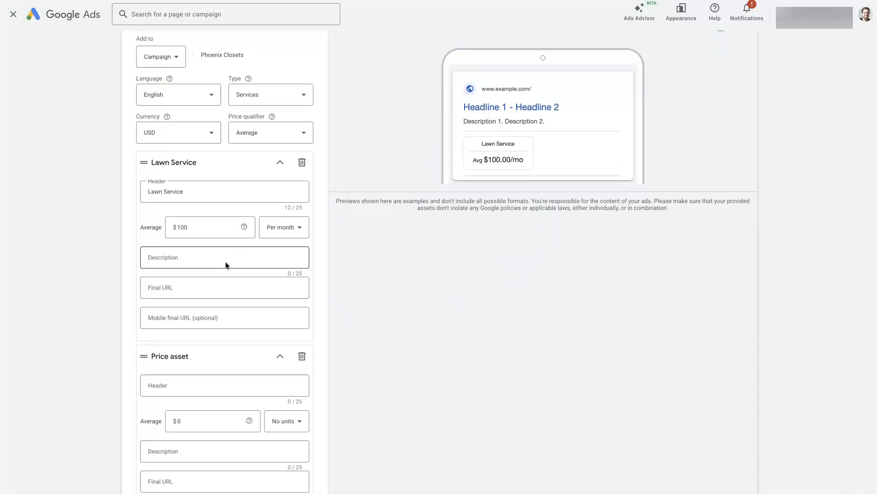
click(167, 324)
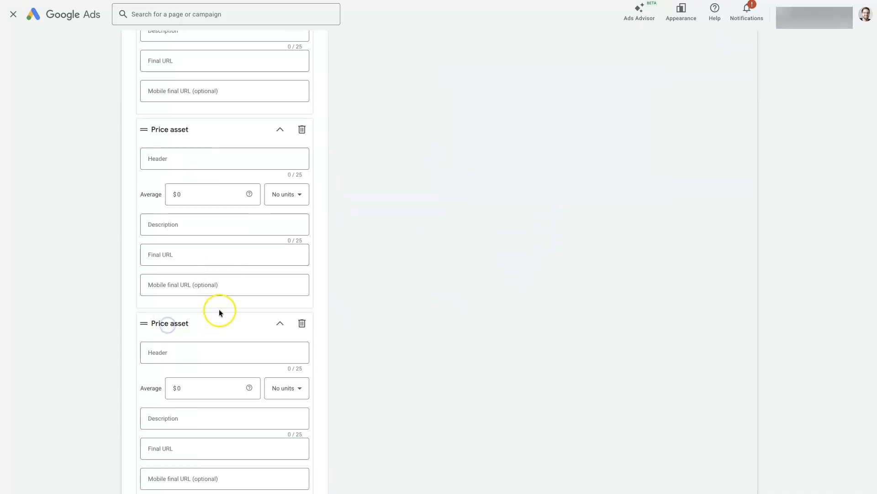
Enter "Weed Control" as the second price asset's header and "Pest Control" as the third's.
scroll(219, 309, up, 5)
scroll(202, 276, down, 2)
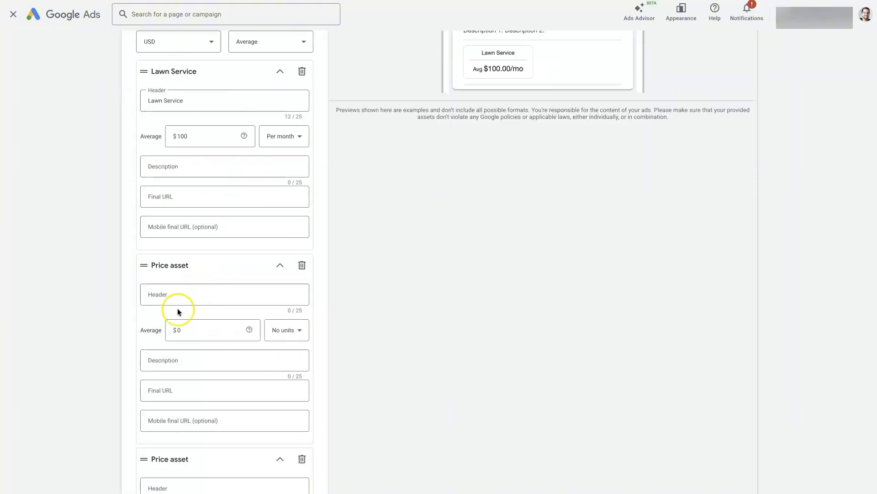
click(178, 294)
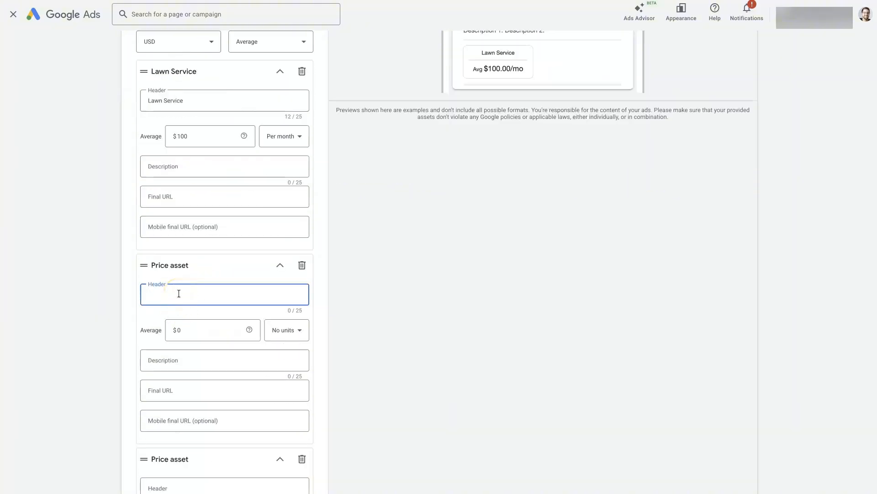
text(Weed Control)
scroll(180, 275, down, 4)
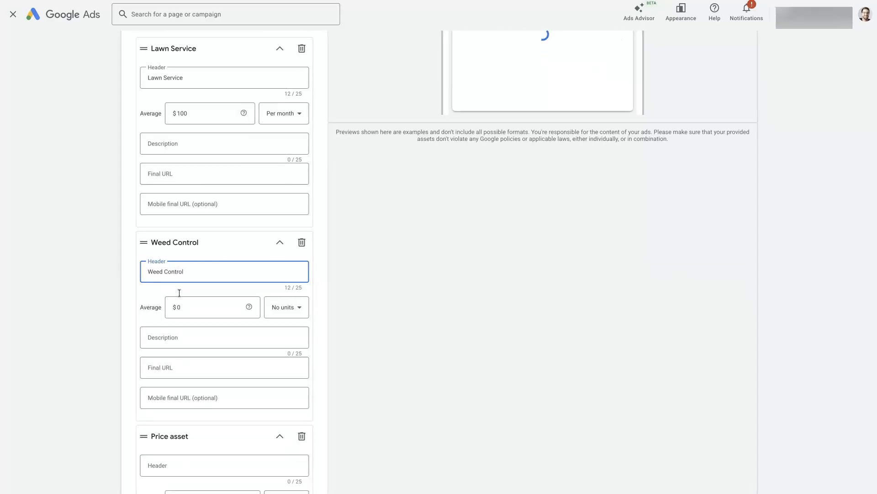
click(185, 327)
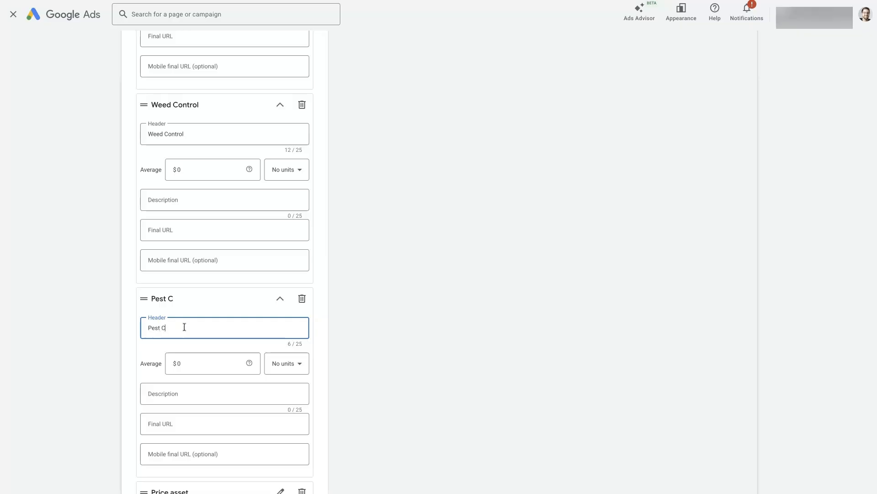
text(Pest Control)
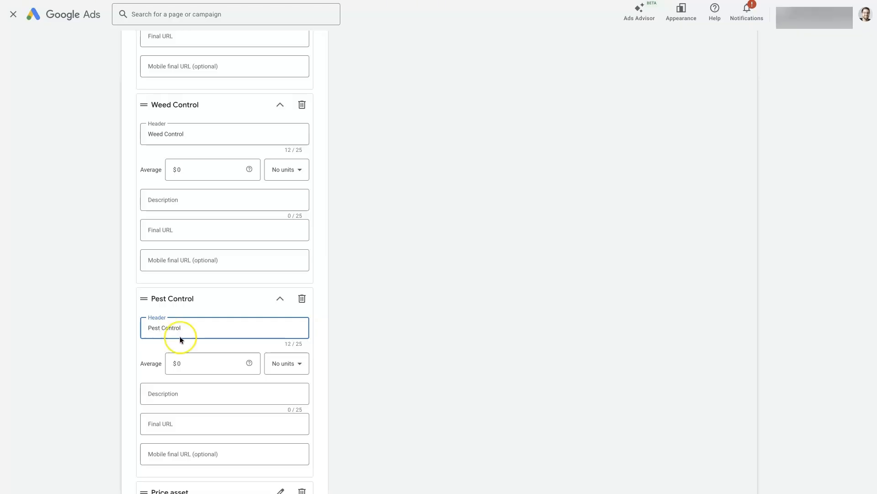
Set the Pest Control asset's average price to $100 with the unit Per month.
click(196, 362)
drag(195, 362, 133, 361)
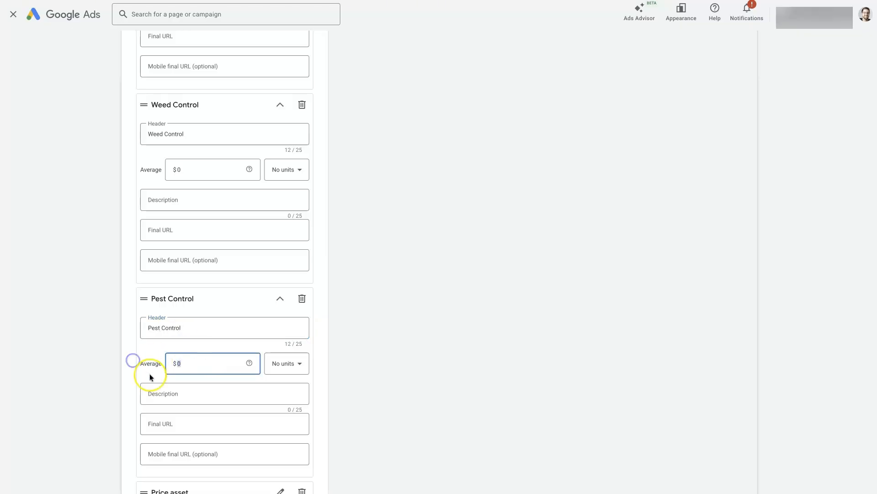
text(100)
click(270, 362)
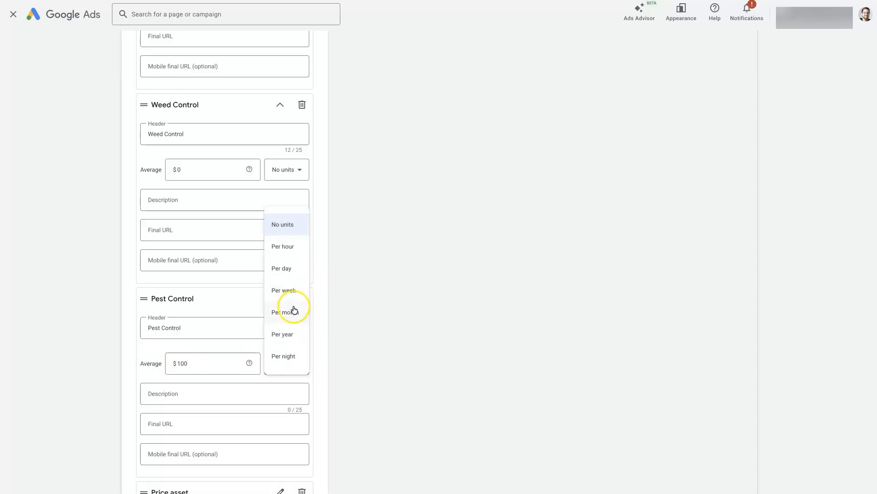
click(294, 311)
Set the Weed Control asset's average price to $50 with the unit Per month.
scroll(224, 272, up, 1)
click(198, 217)
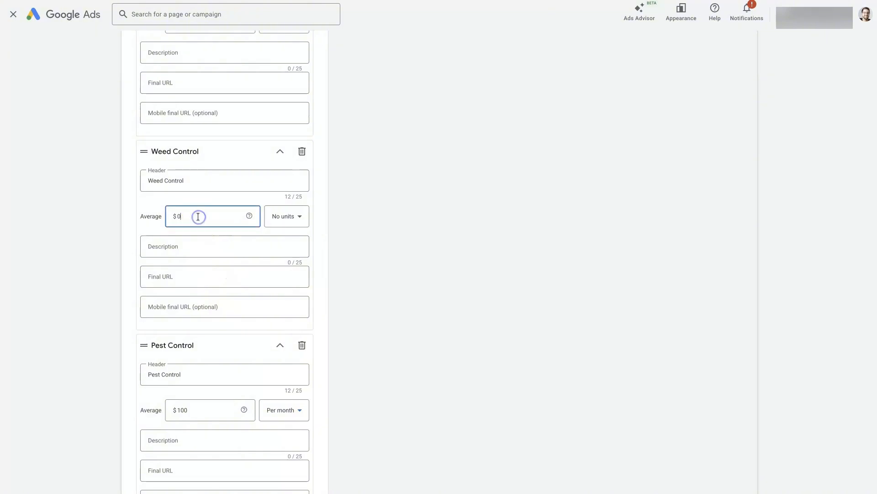
key(BackSpace)
text(50)
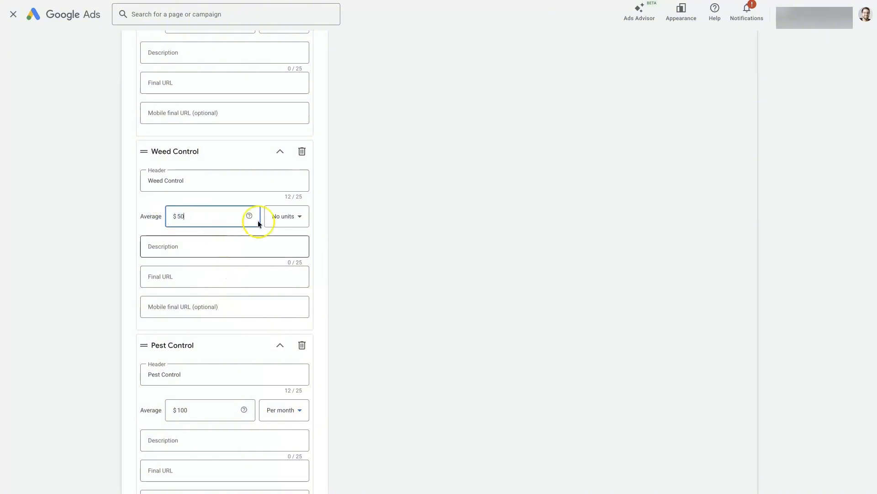
click(286, 217)
click(294, 311)
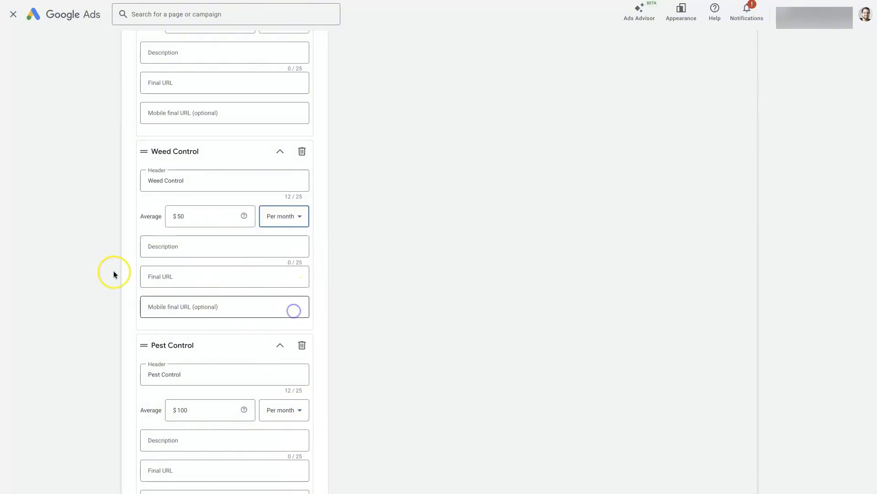
Enter "Book Now" as the Lawn Service asset's description and copy that text.
scroll(300, 281, up, 5)
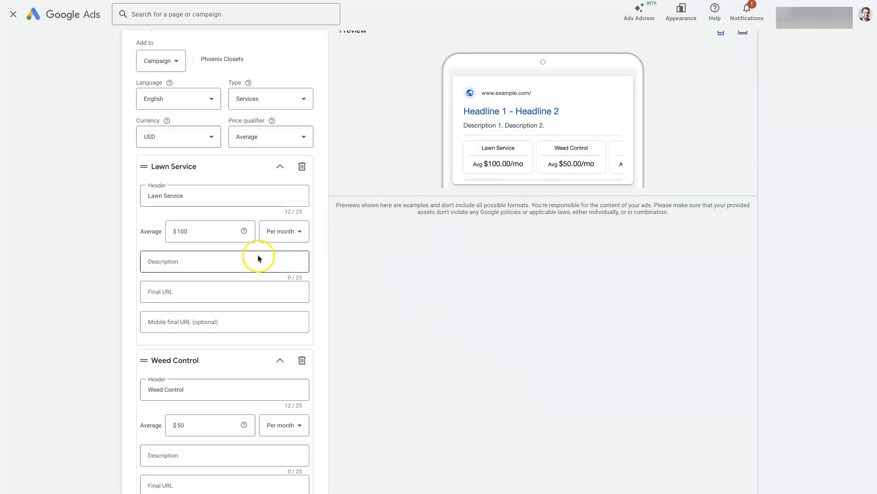
click(181, 262)
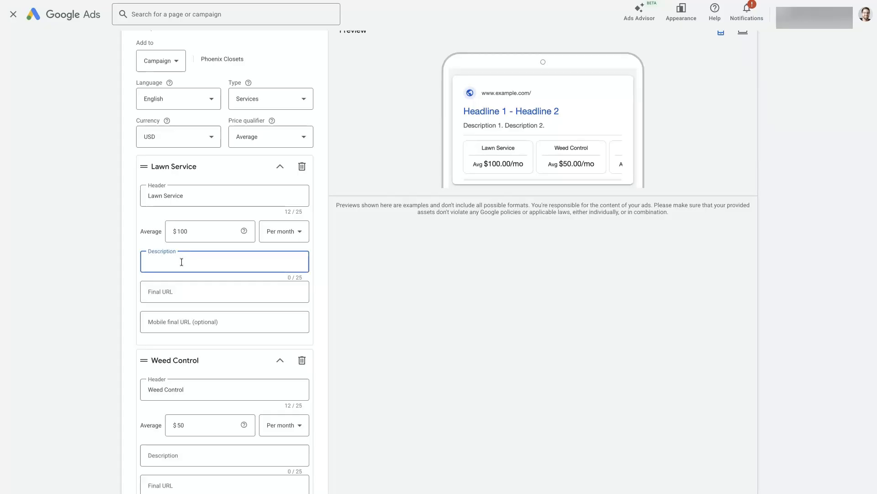
text(Book Now)
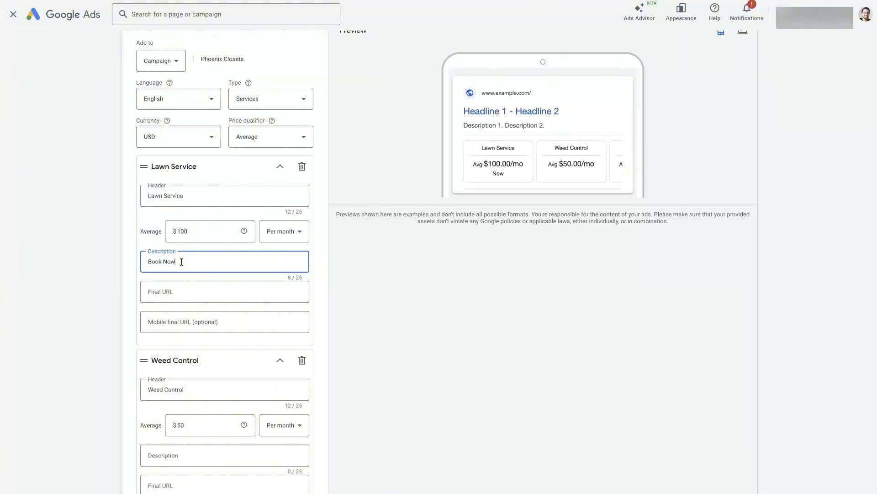
drag(178, 262, 103, 267)
key(ctrl+c)
Paste the copied "Book Now" text into the descriptions of the Weed Control and Pest Control assets.
scroll(169, 311, down, 4)
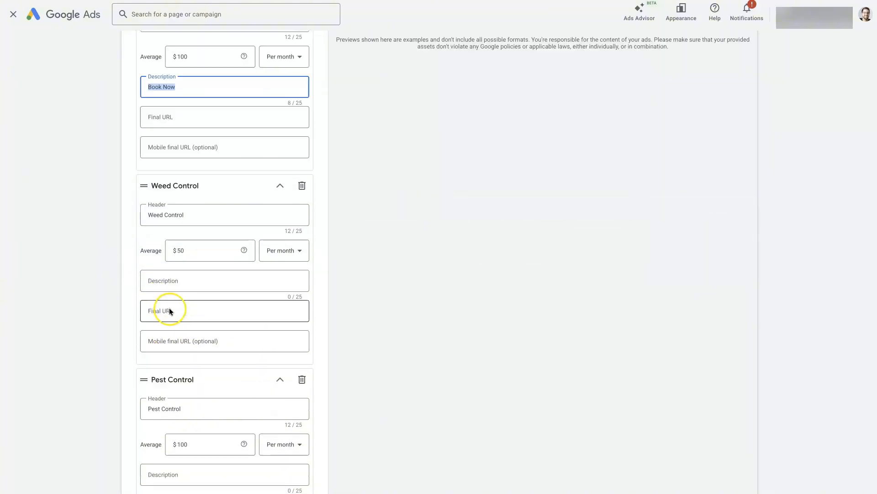
click(171, 282)
key(ctrl+v)
scroll(176, 310, down, 2)
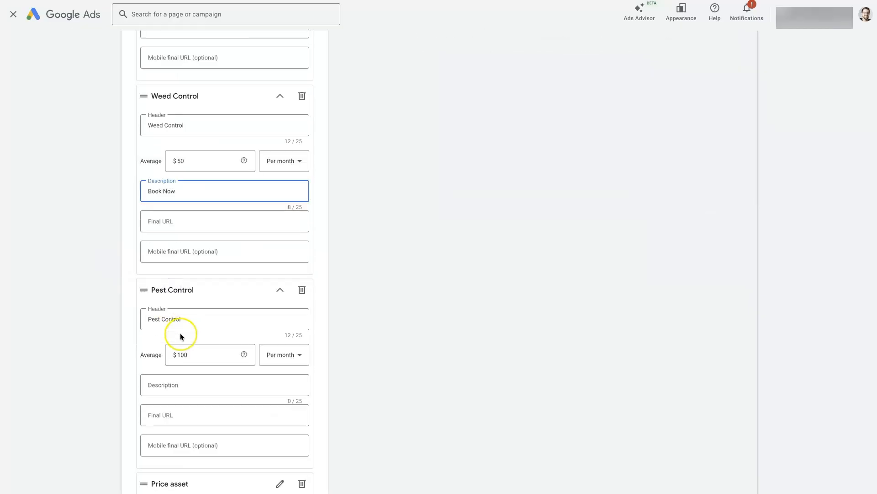
click(171, 394)
key(ctrl+v)
Replace the Lawn Service asset's description with "5000sq lawns and below".
scroll(92, 334, up, 6)
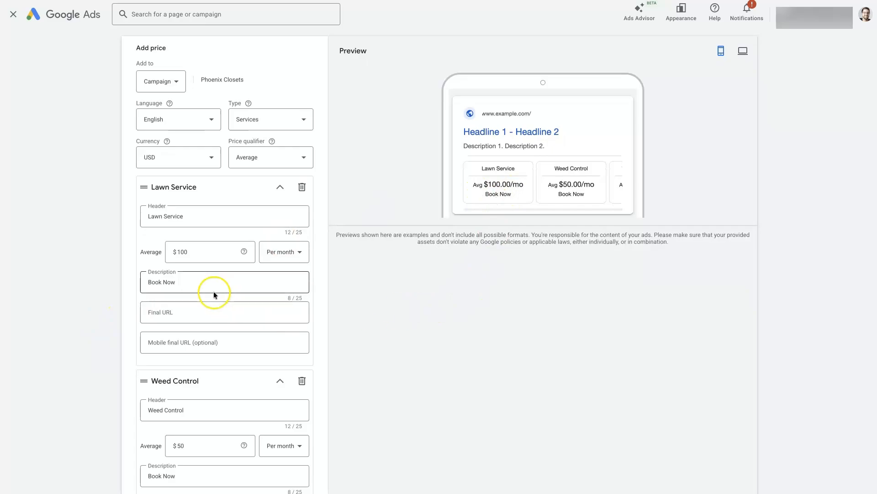
drag(186, 280, 122, 281)
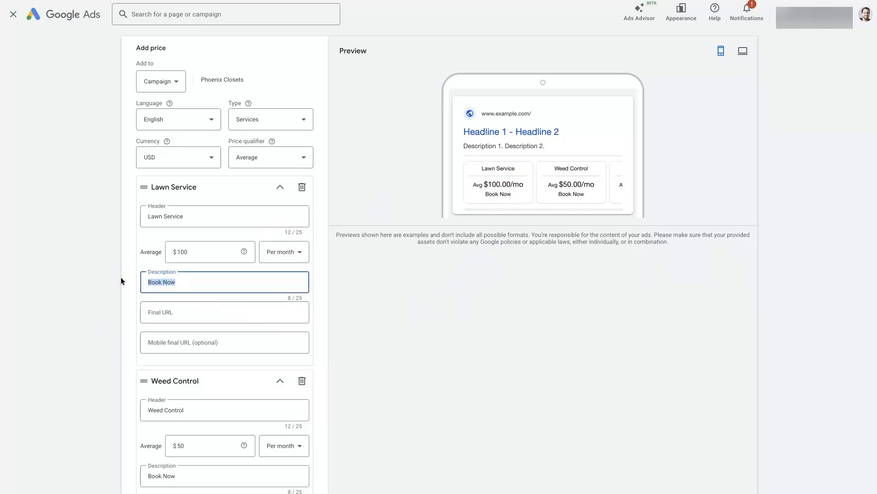
text(We)
key(BackSpace)
key(BackSpace)
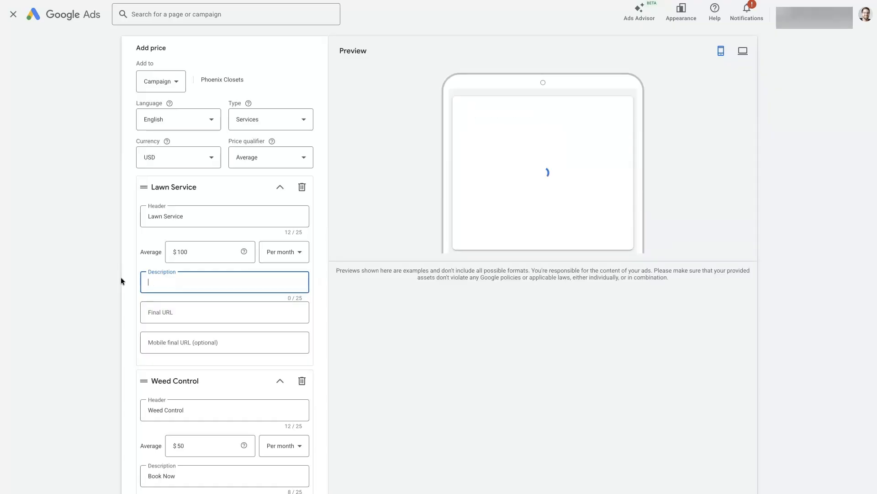
text(5000sq lawns )
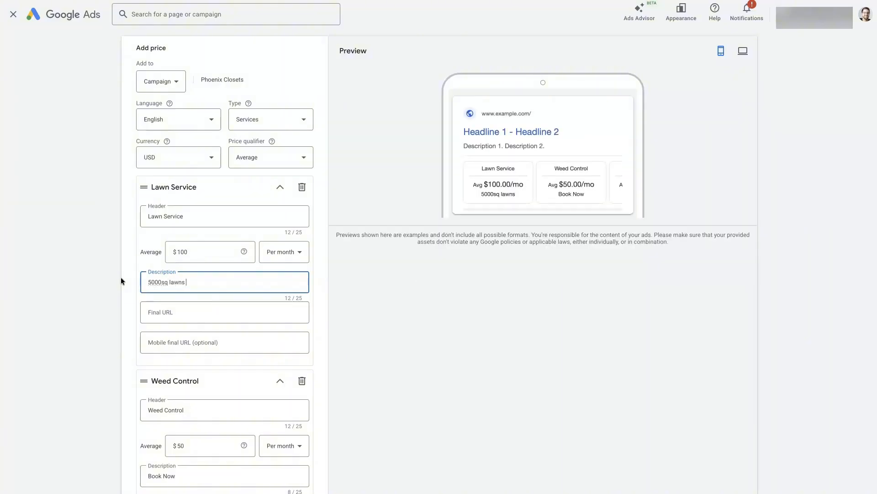
text( and below)
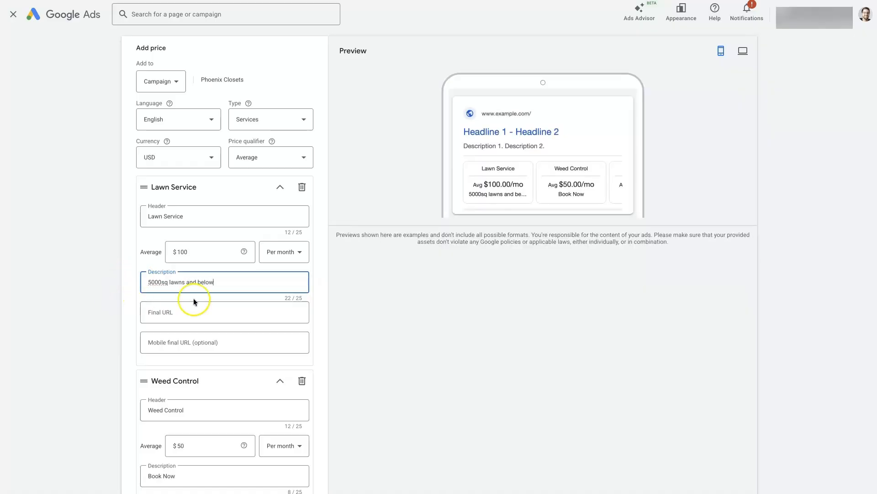
Clear the Lawn Service asset's description and enter "Book Now" instead.
triple_click(205, 283)
key(BackSpace)
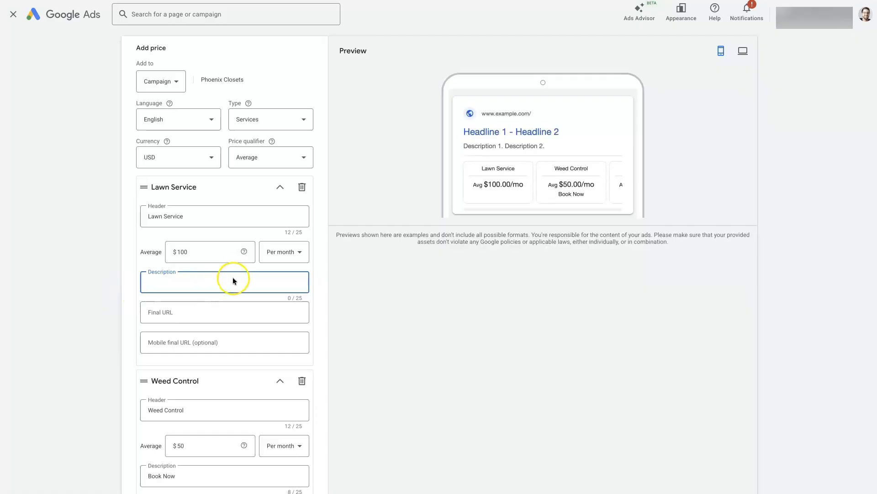
text(Now)
key(BackSpace)
key(BackSpace)
key(BackSpace)
text(Book Now)
click(95, 283)
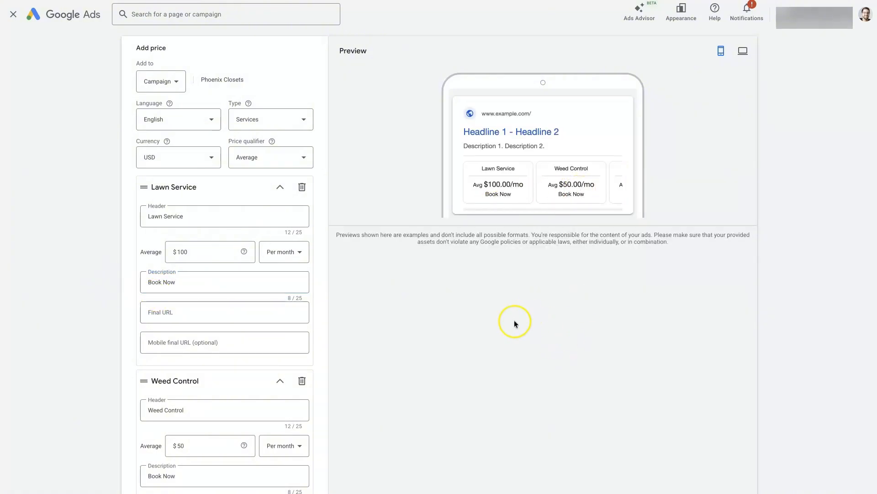
Set the Lawn Service asset's final URL to example.com/lawn-care.
click(177, 312)
text(exam)
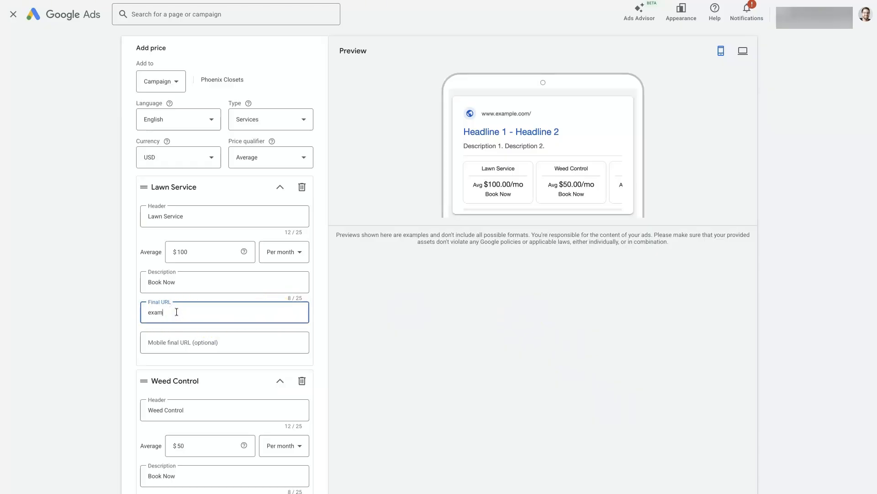
text(ple.com/lawn-care)
scroll(244, 320, down, 1)
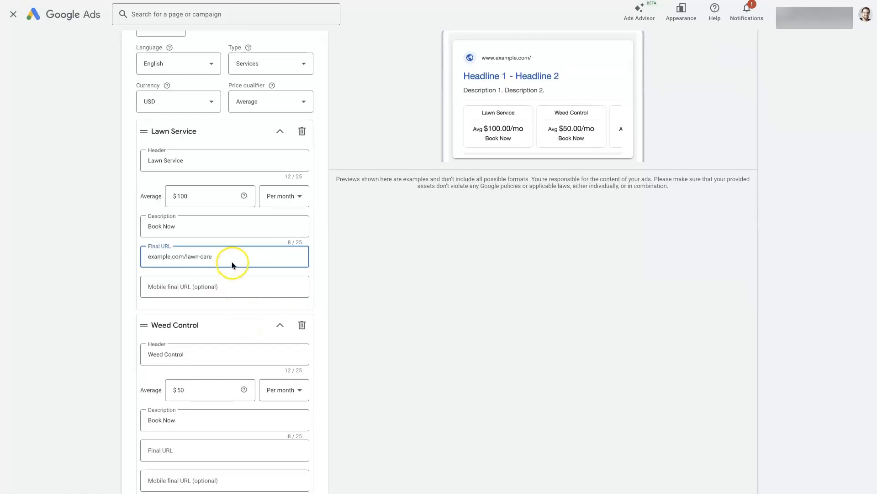
Review the Lawn Service asset's final URL against its header and average price.
drag(231, 258, 81, 240)
click(88, 256)
scroll(439, 308, up, 1)
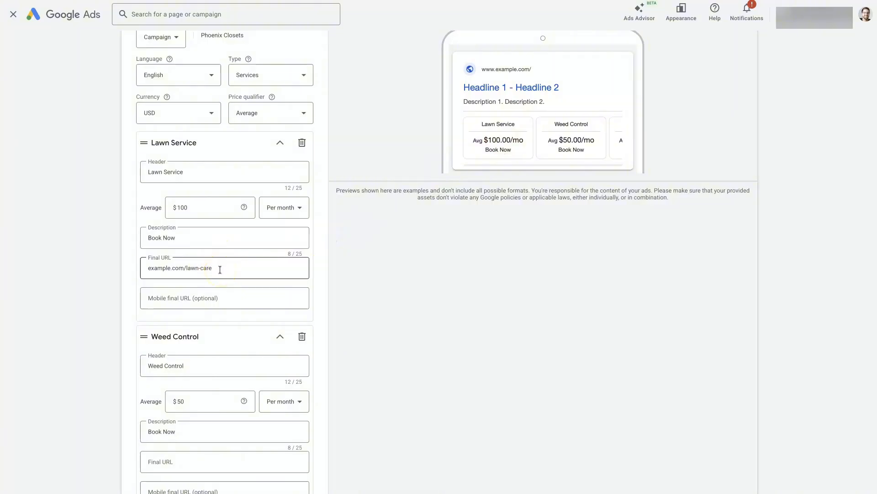
drag(219, 269, 117, 257)
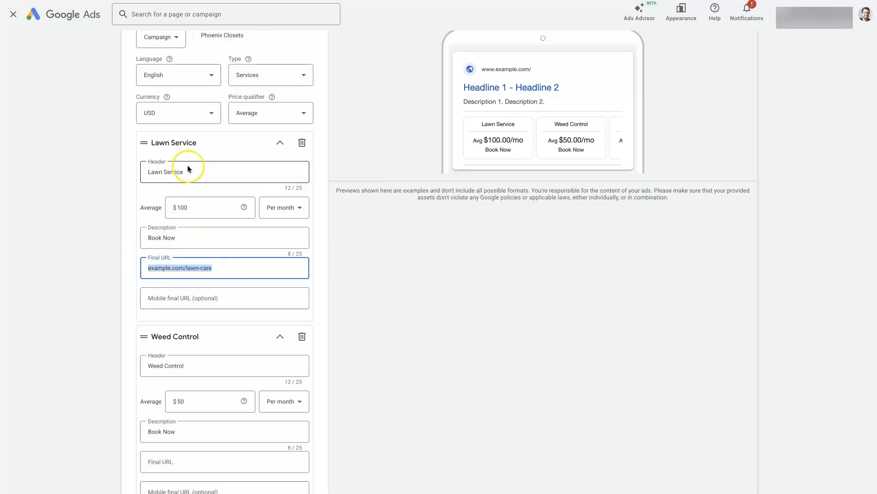
drag(192, 171, 110, 164)
drag(189, 207, 152, 199)
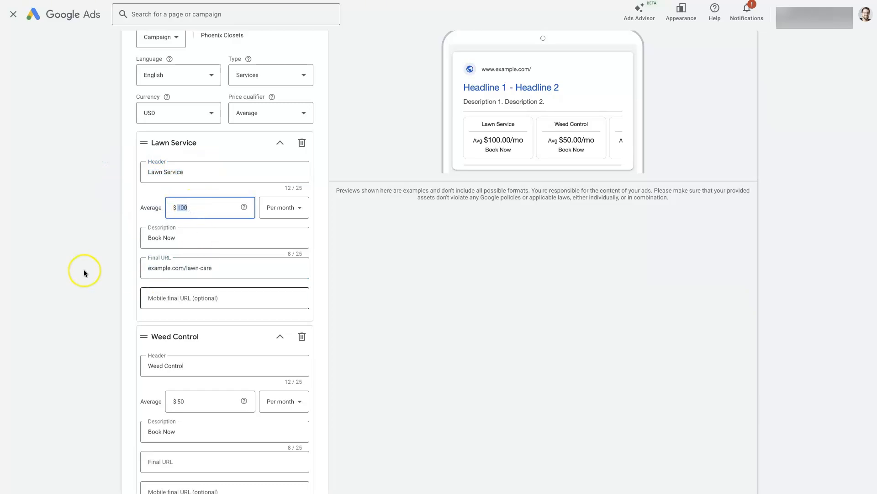
click(78, 255)
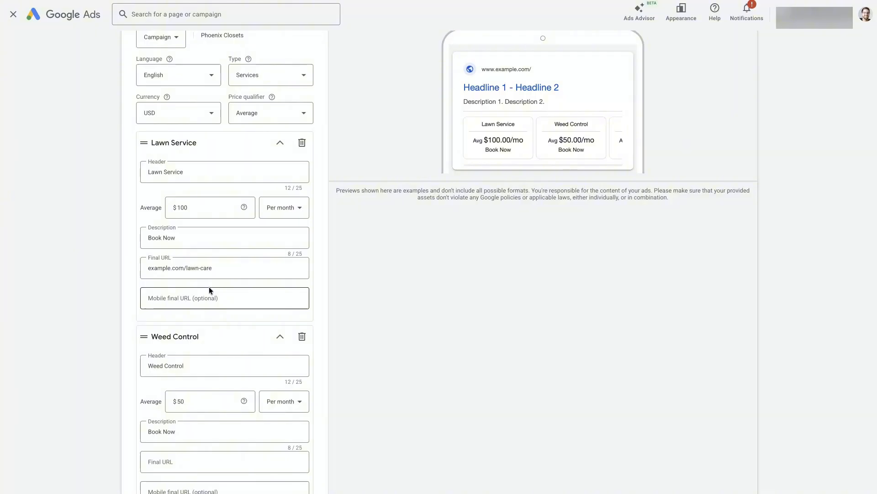
click(204, 276)
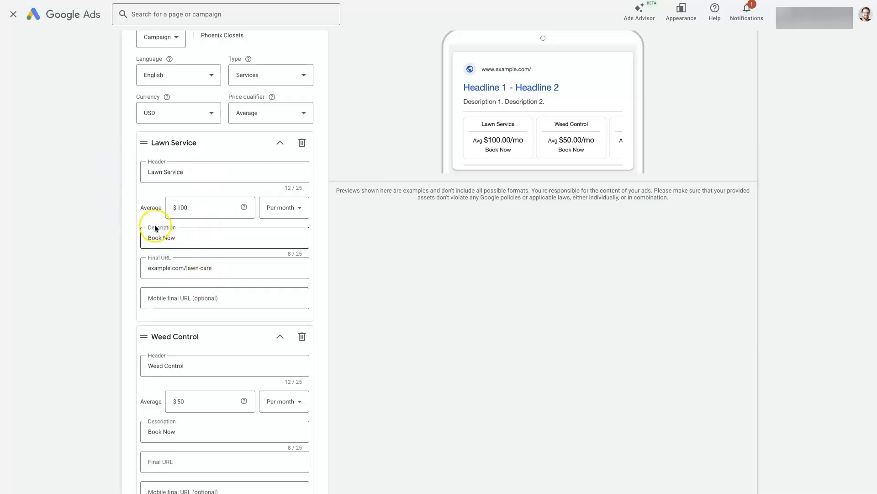
scroll(180, 274, down, 2)
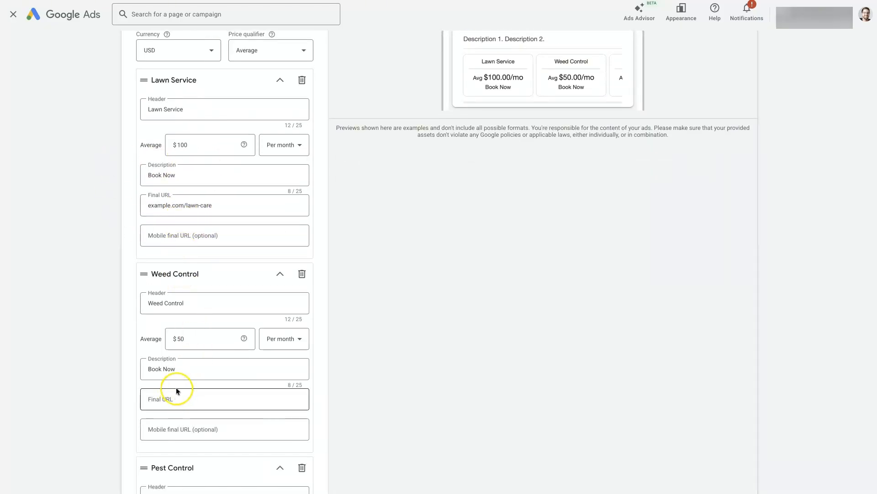
Look over the Weed Control and Pest Control price assets and try to save the campaign's price asset.
scroll(301, 397, down, 5)
scroll(299, 396, down, 2)
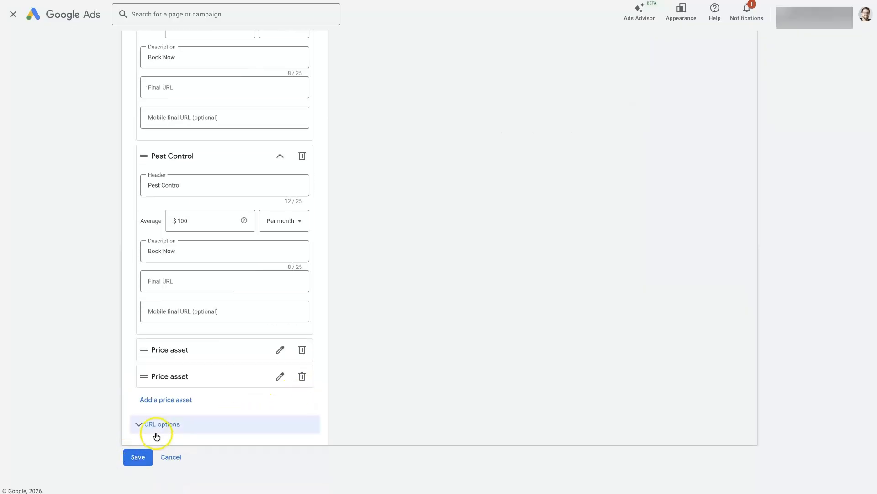
click(137, 457)
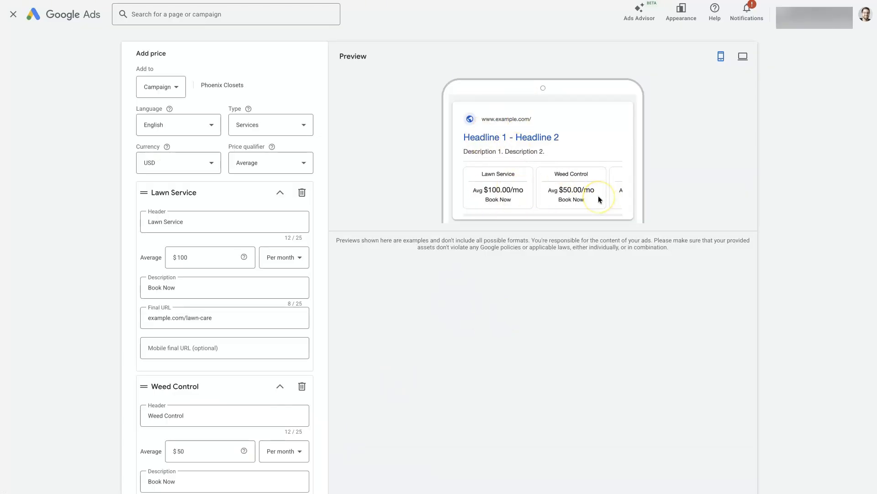
Check which levels the price asset can be added to, leaving Campaign selected.
click(161, 86)
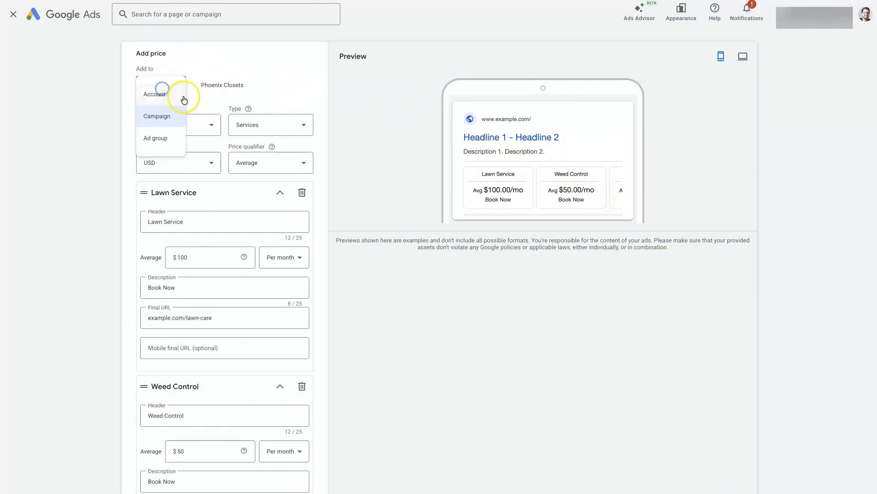
click(74, 113)
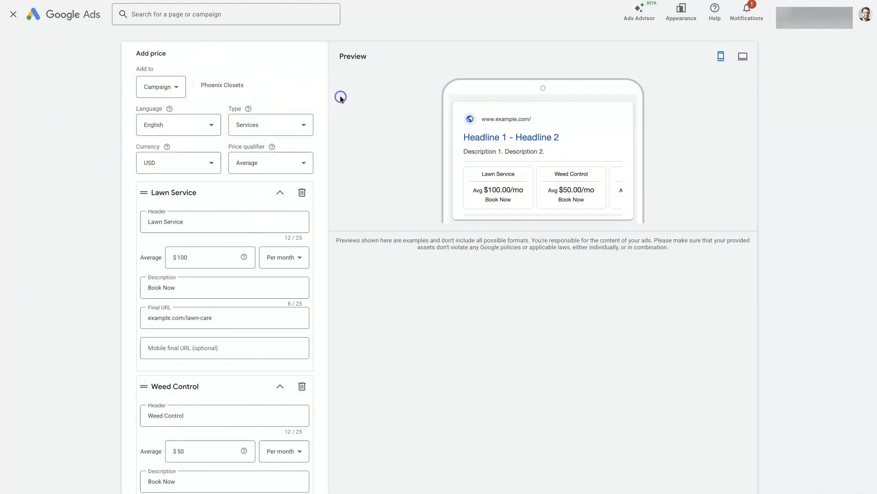
Cancel the price asset form without saving it.
scroll(383, 374, down, 1)
scroll(382, 373, down, 4)
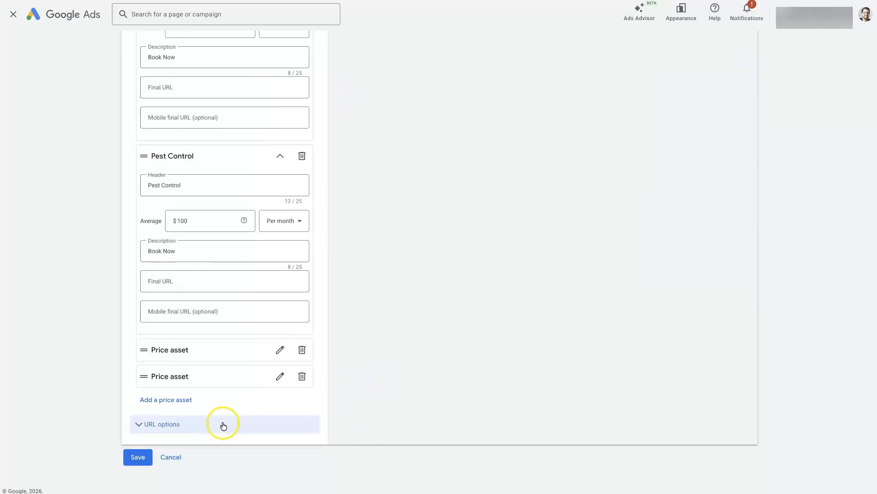
click(172, 458)
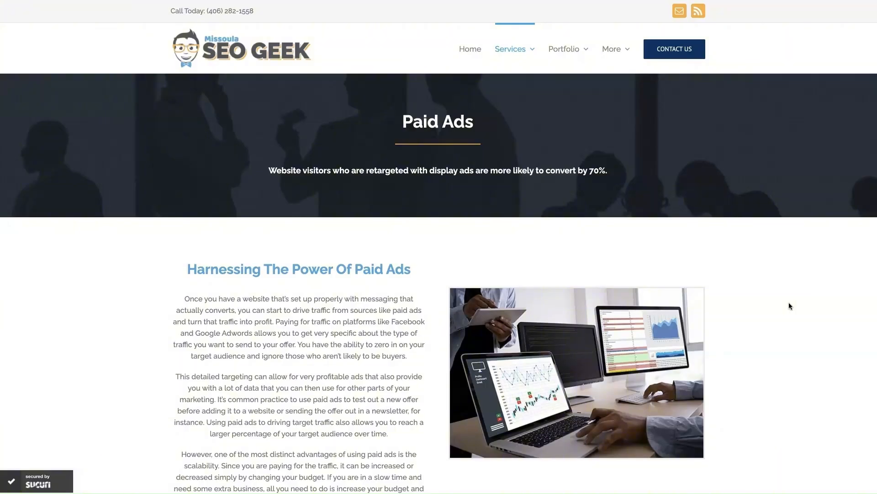
Look through the Paid Ads page of the Missoula SEO Geek website and return to its beginning.
scroll(777, 341, down, 15)
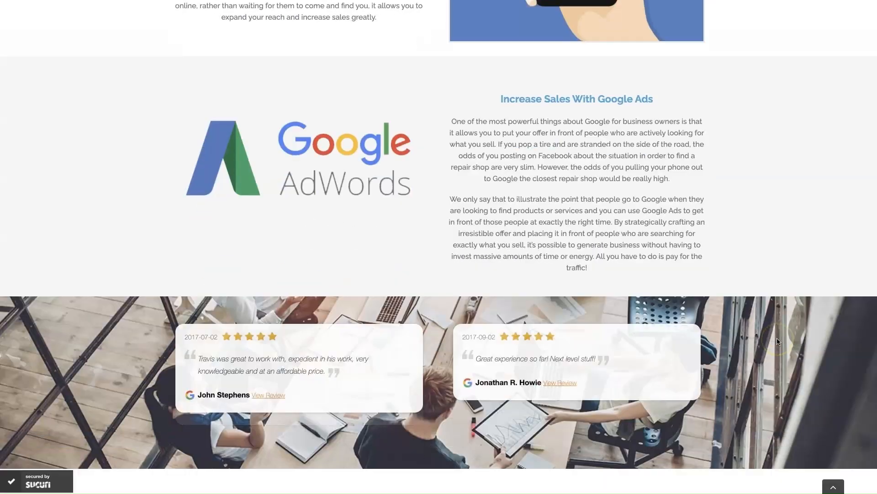
scroll(777, 340, down, 1)
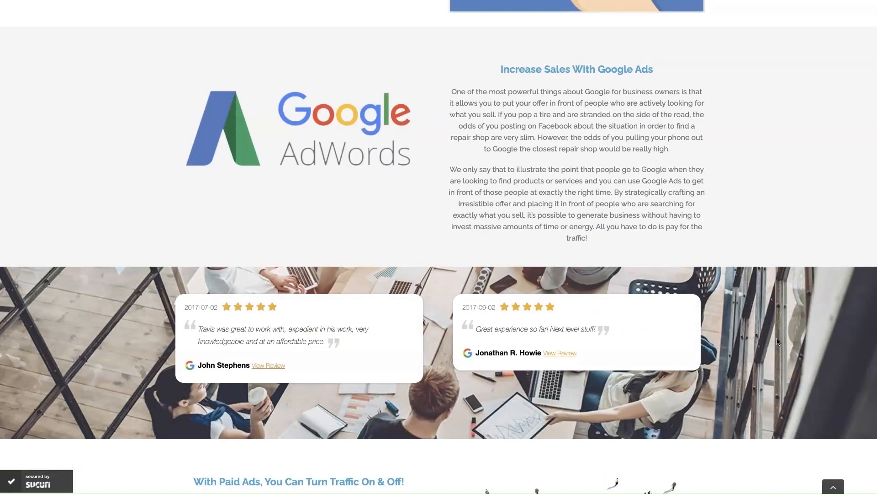
scroll(778, 340, up, 1)
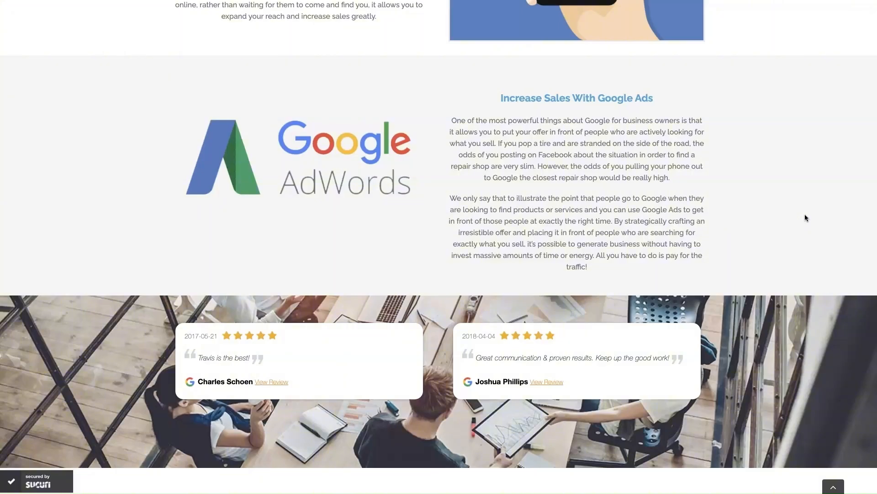
key(Home)
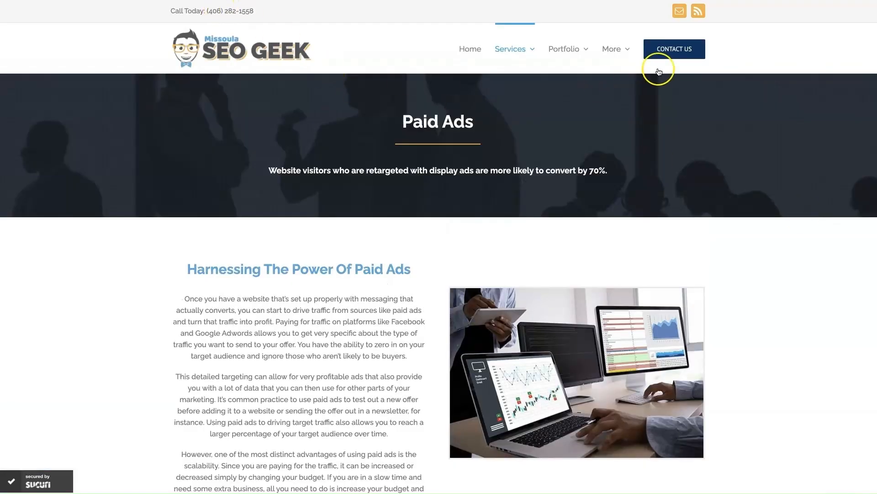